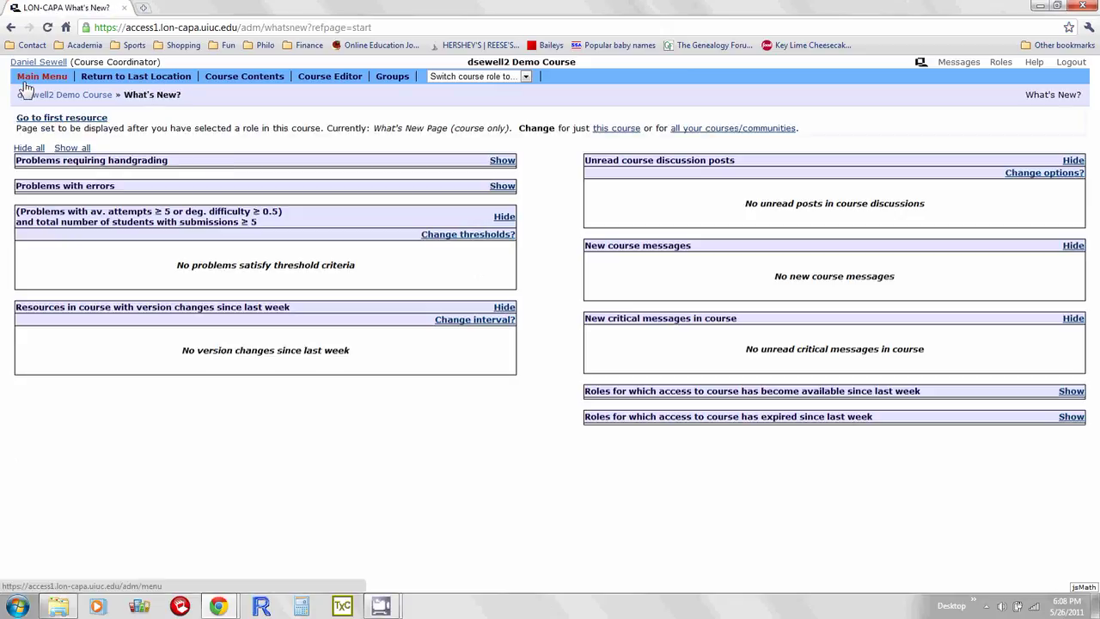
View the calculated grades spreadsheet page, and return to the course's main menu
left_click(26, 79)
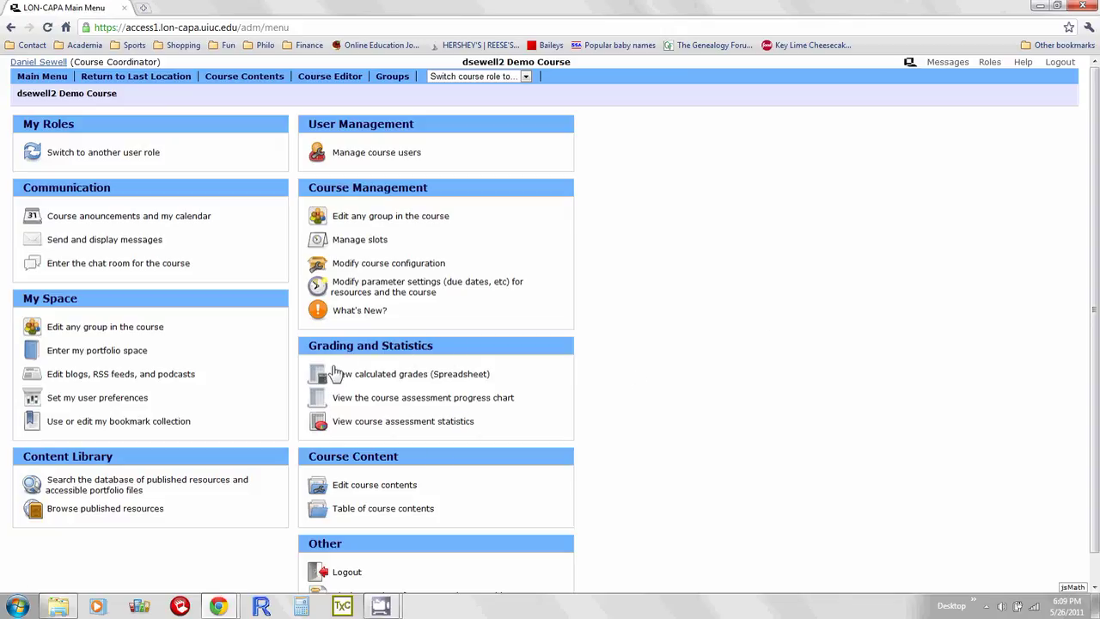
left_click(400, 374)
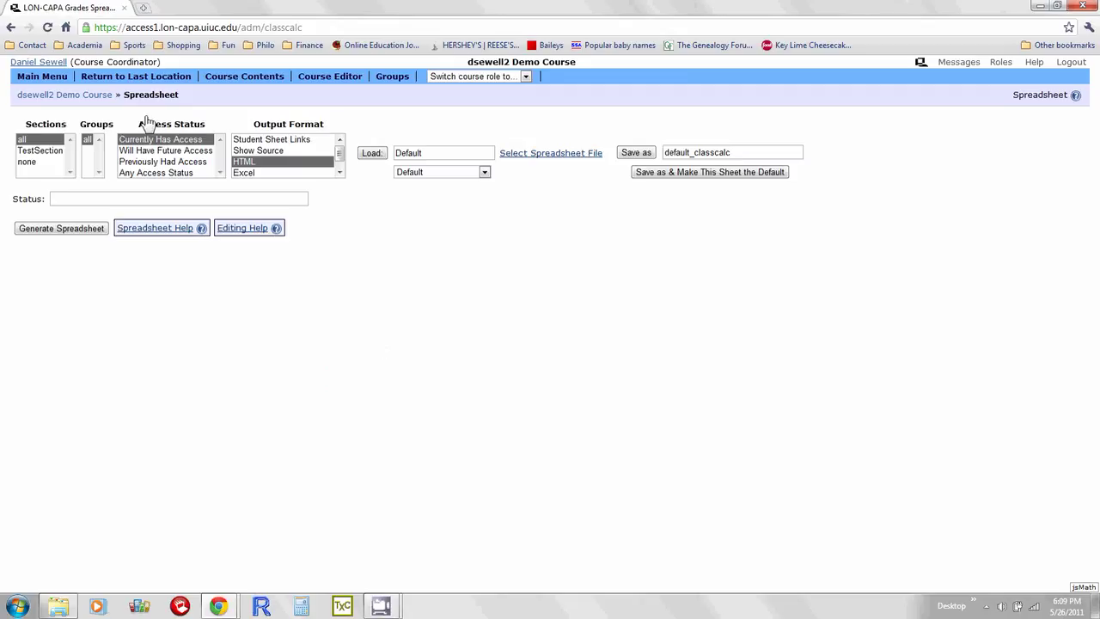
left_click(76, 102)
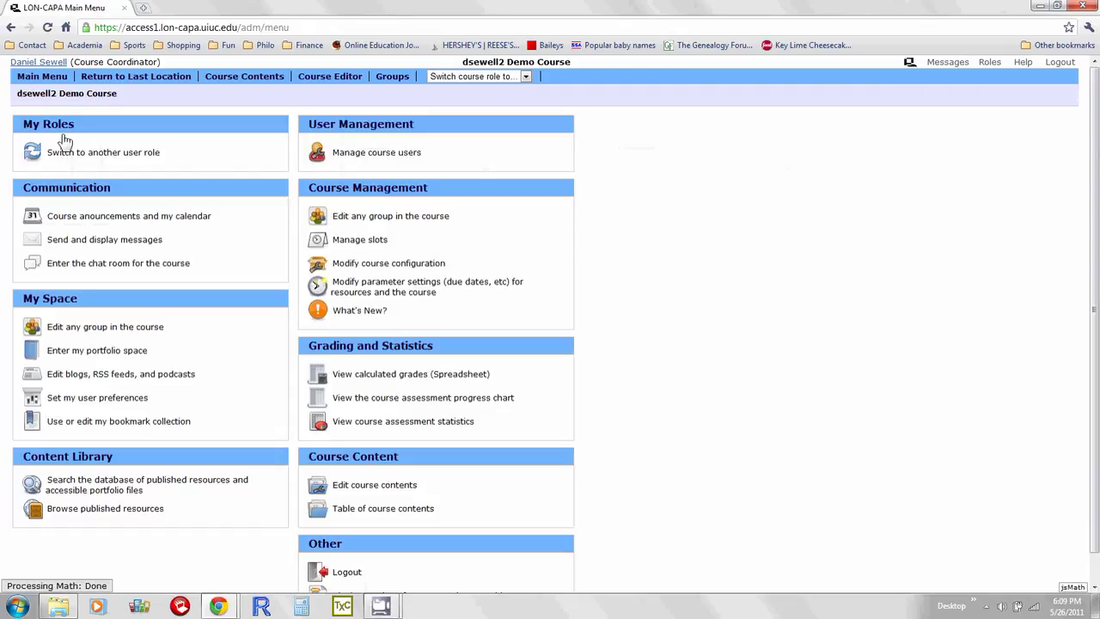
Open the course assessment progress chart and select all sections and all sequences and folders
left_click(477, 402)
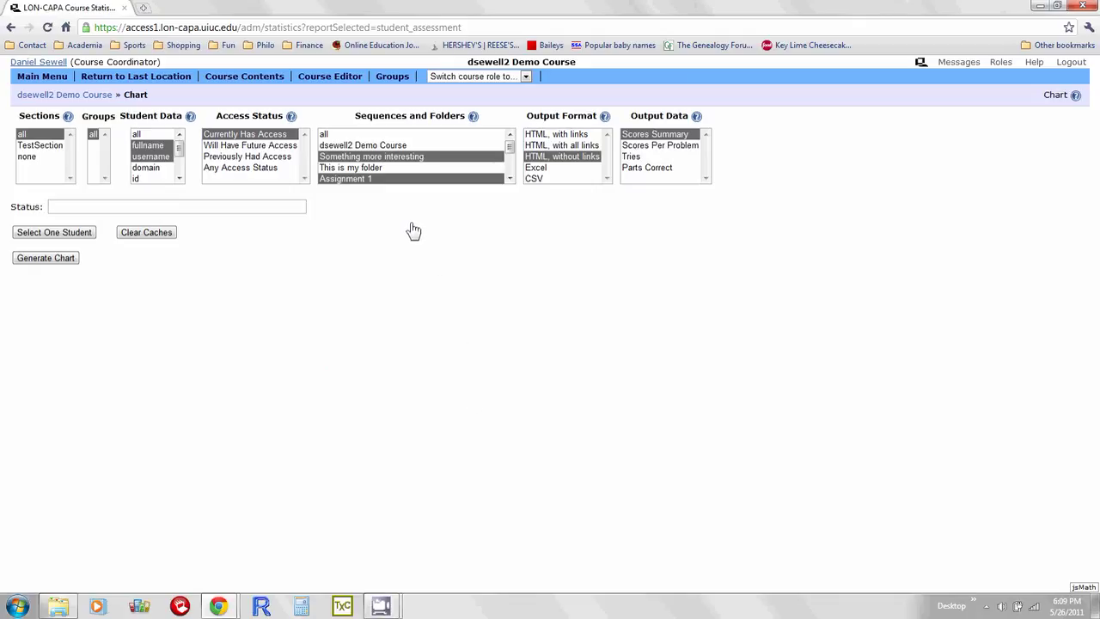
left_click(347, 136)
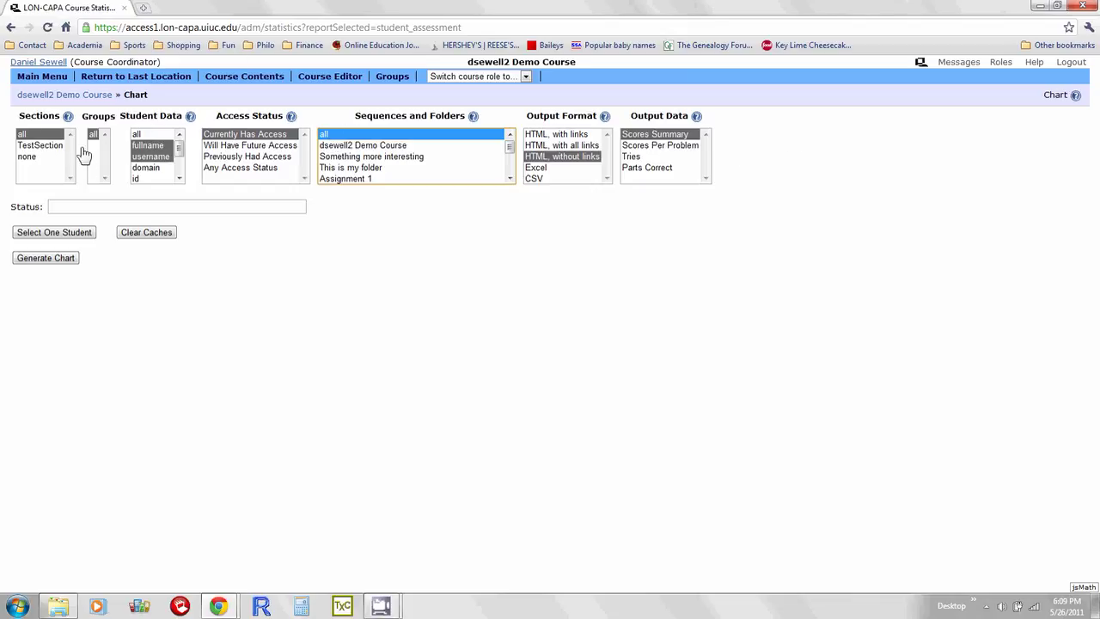
left_click(37, 146)
left_click(37, 156)
left_click(37, 135)
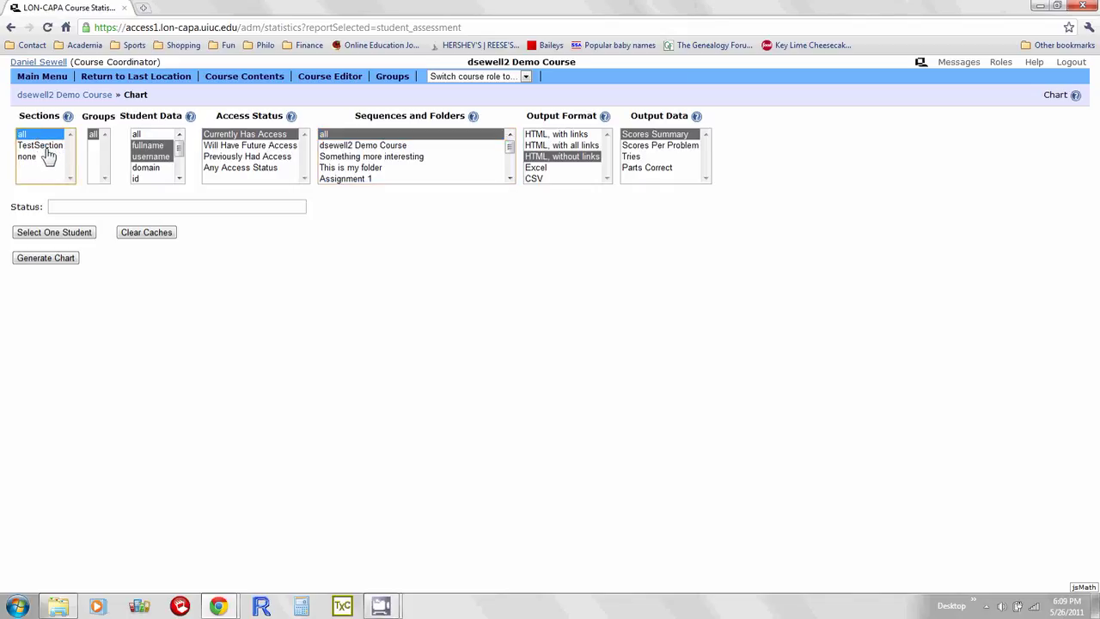
left_click(43, 146)
left_click(34, 135)
left_click(325, 135)
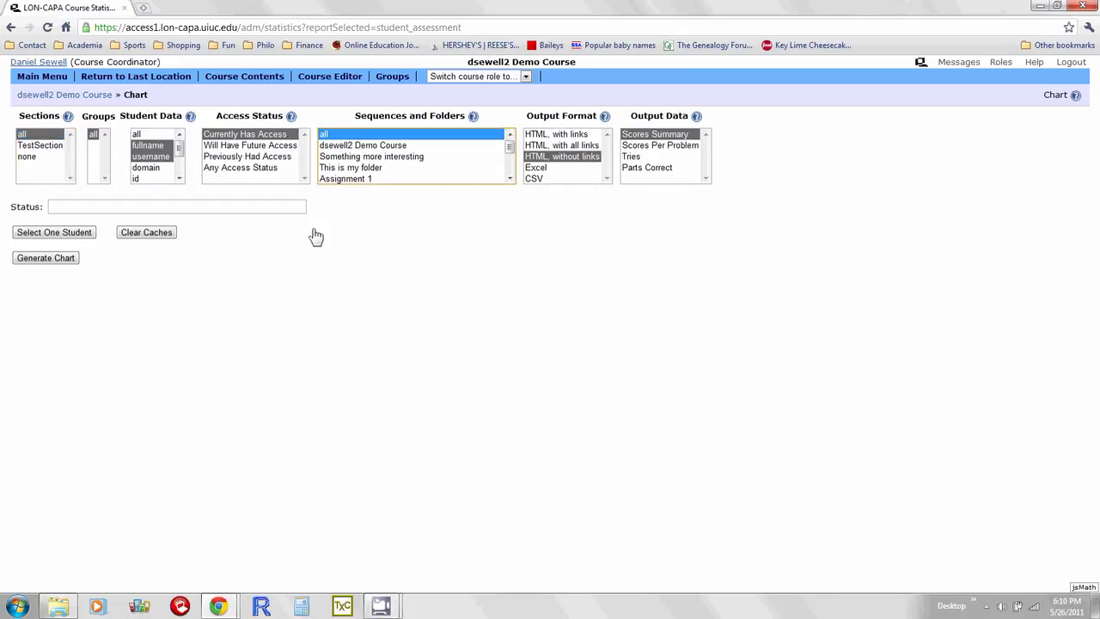
Limit the chart to the folders Something more interesting, Assignment 1 and Copy of random folder for assignment 1 z-scores
left_click(358, 158)
left_click(355, 170, "ctrl")
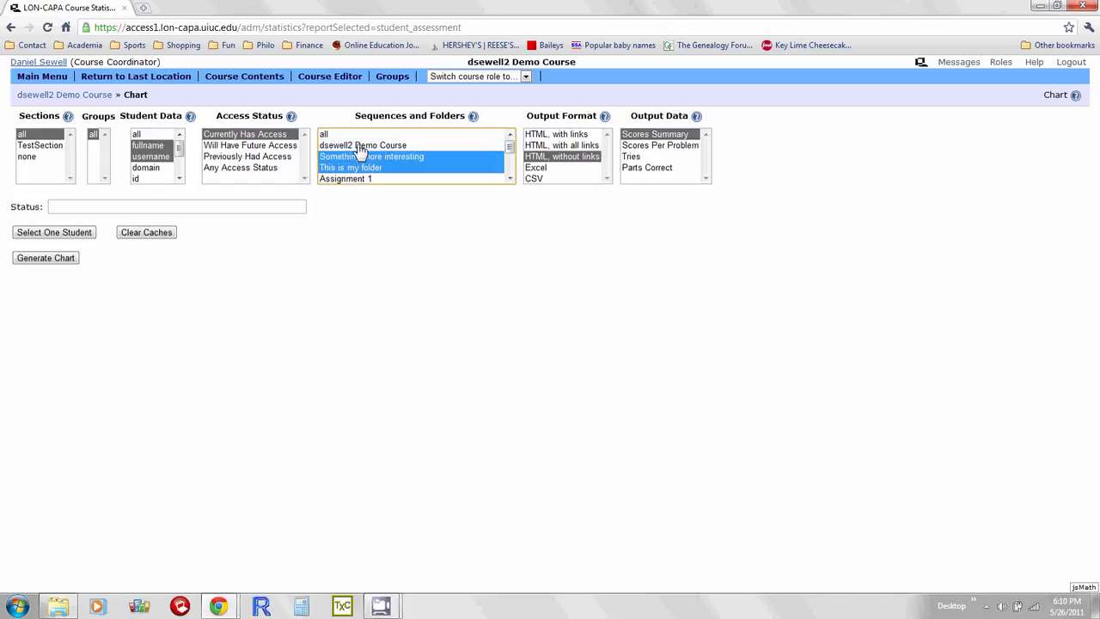
left_click(352, 168, "ctrl")
left_click(345, 180, "ctrl")
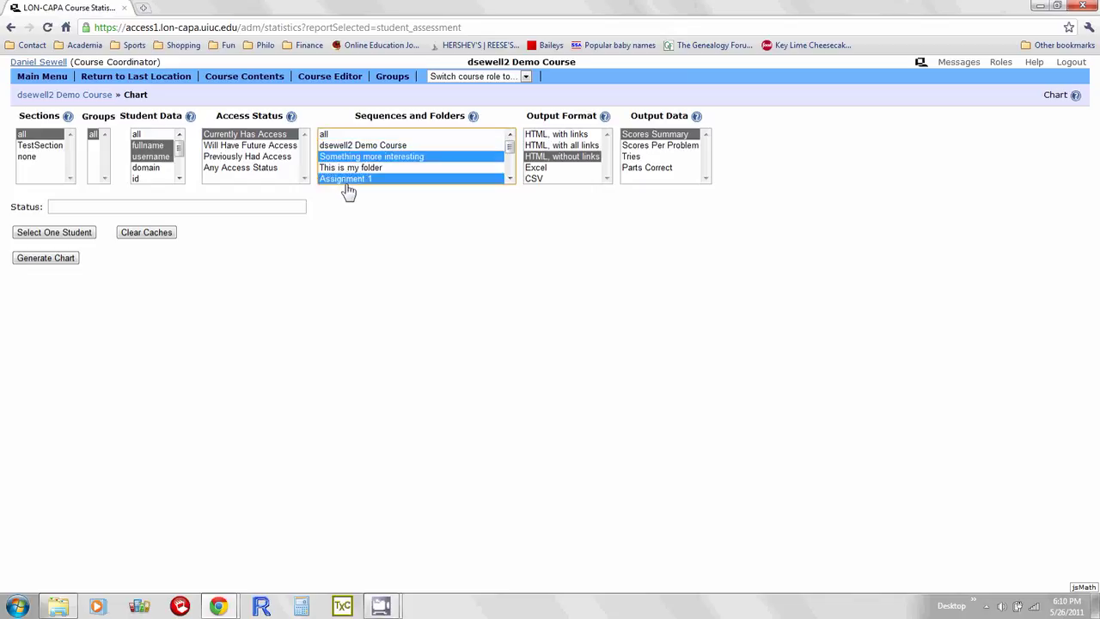
left_click(511, 179)
left_click(510, 179)
left_click(510, 179)
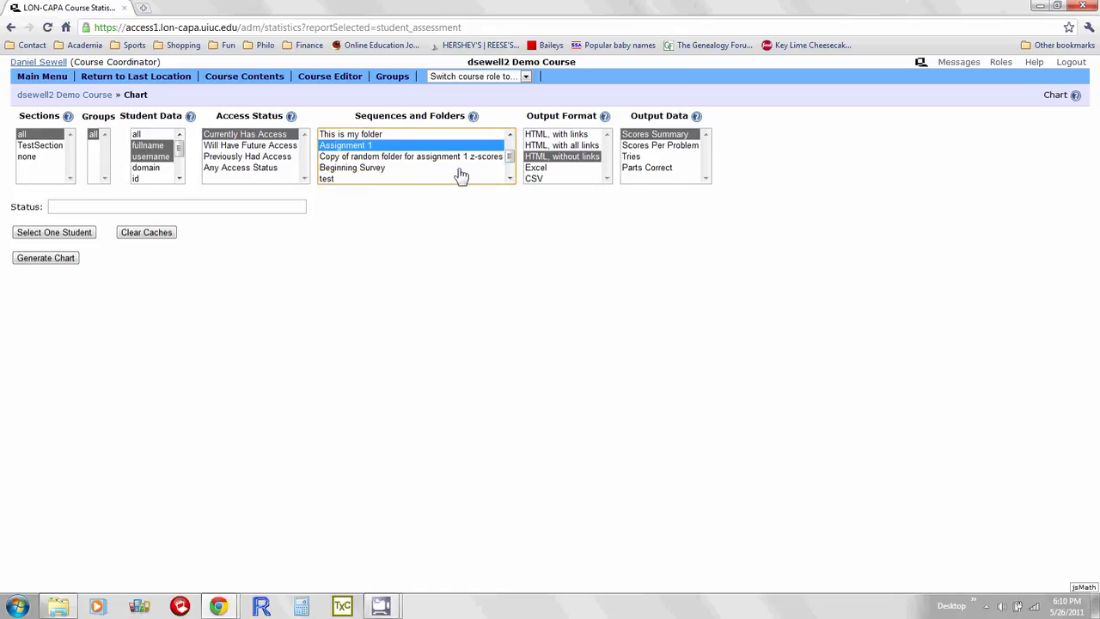
left_click(353, 158, "ctrl")
left_click(511, 136)
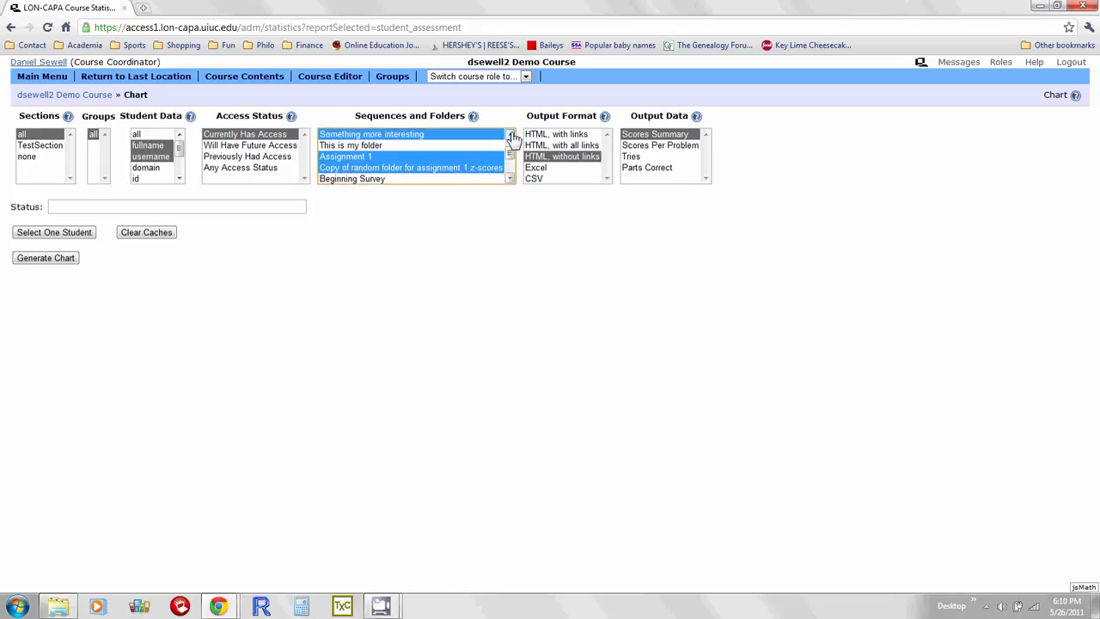
left_click(510, 136)
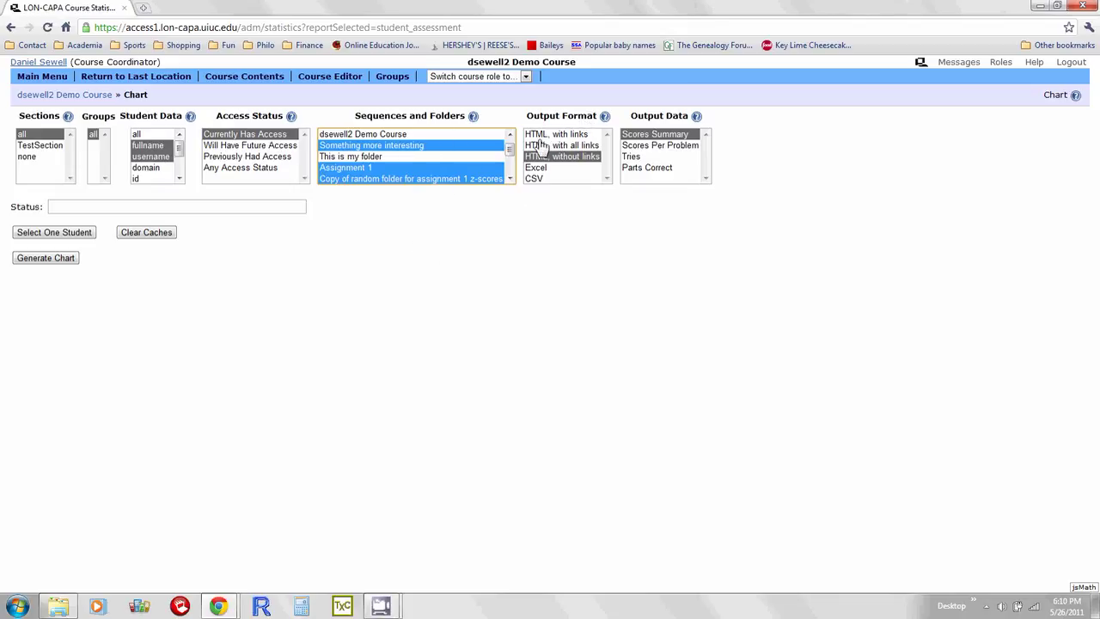
Try Excel and CSV as the chart's output format, and return to HTML, without links
left_click(535, 178)
left_click(537, 168)
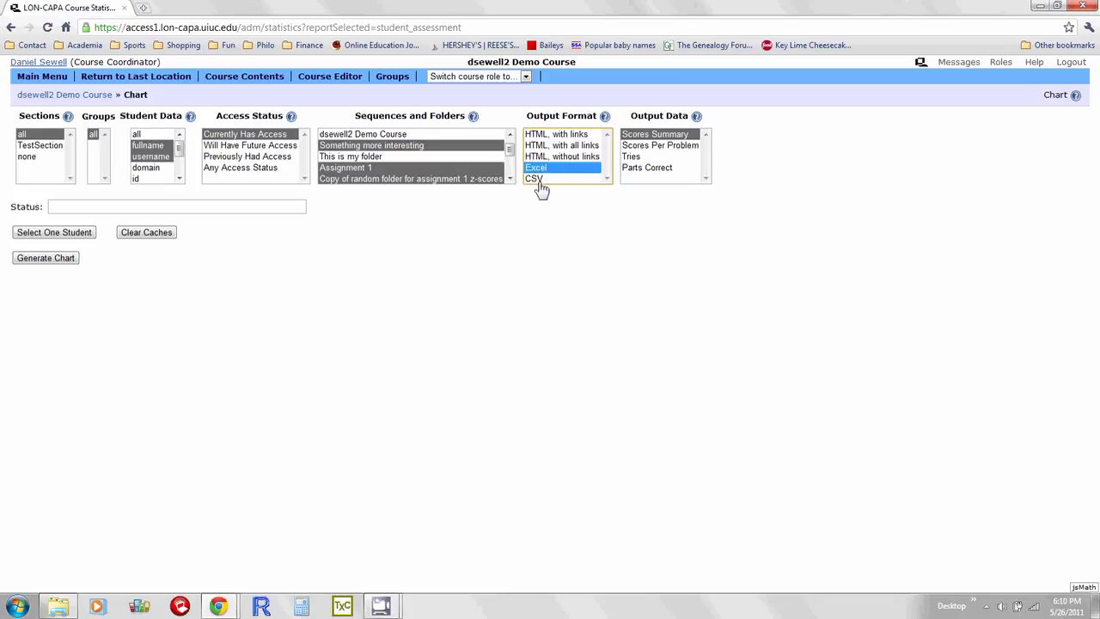
left_click(537, 180)
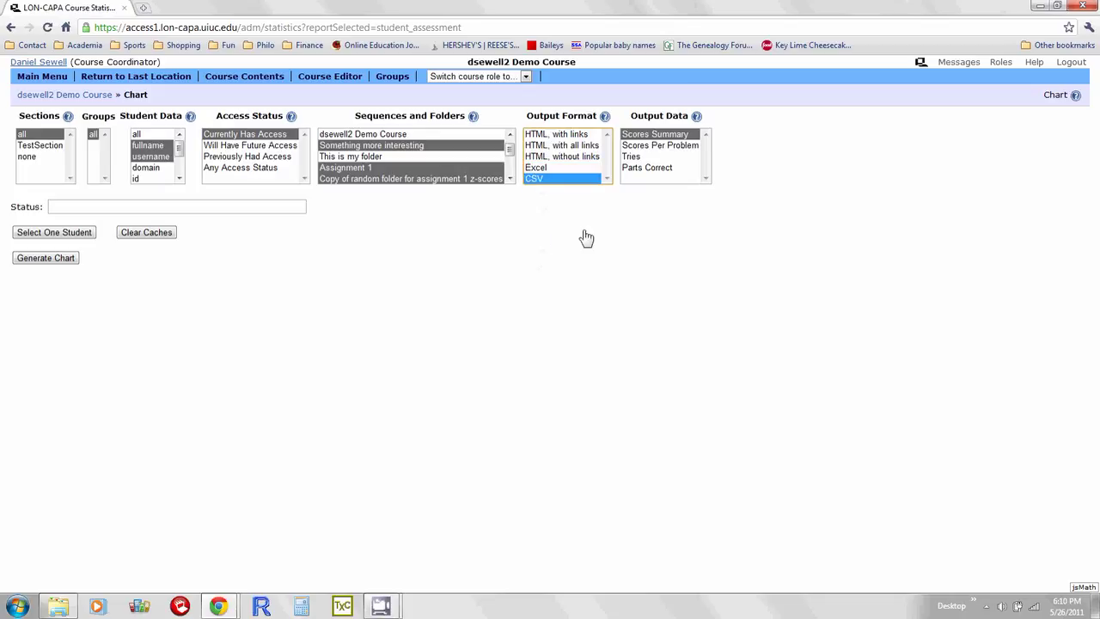
left_click(543, 159)
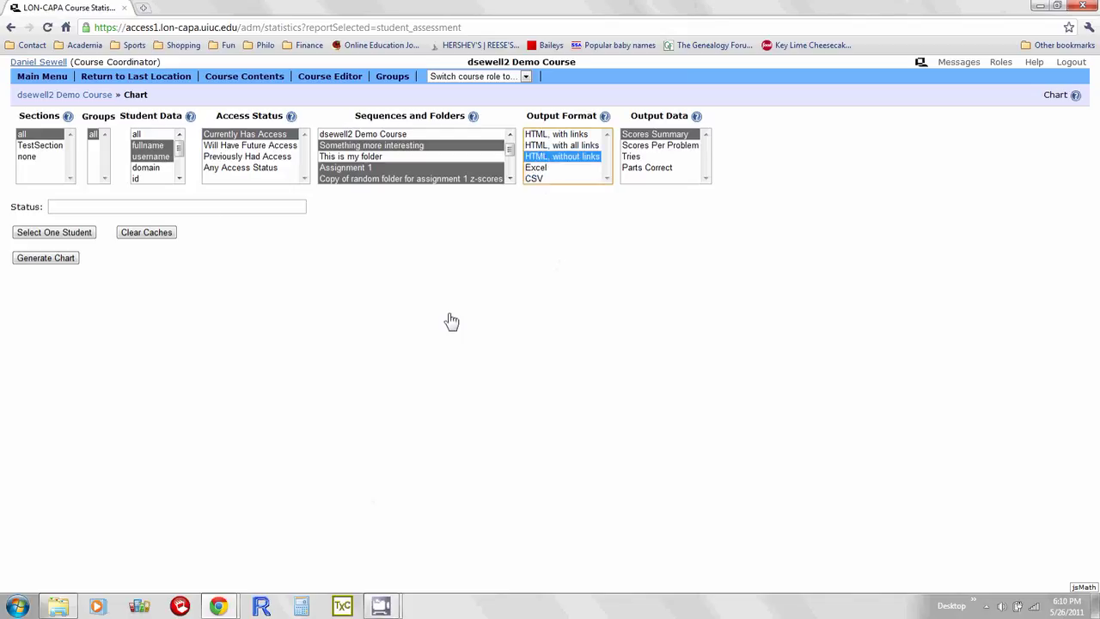
Set the output data to Scores Summary and generate the chart
left_click(650, 145)
key("Up")
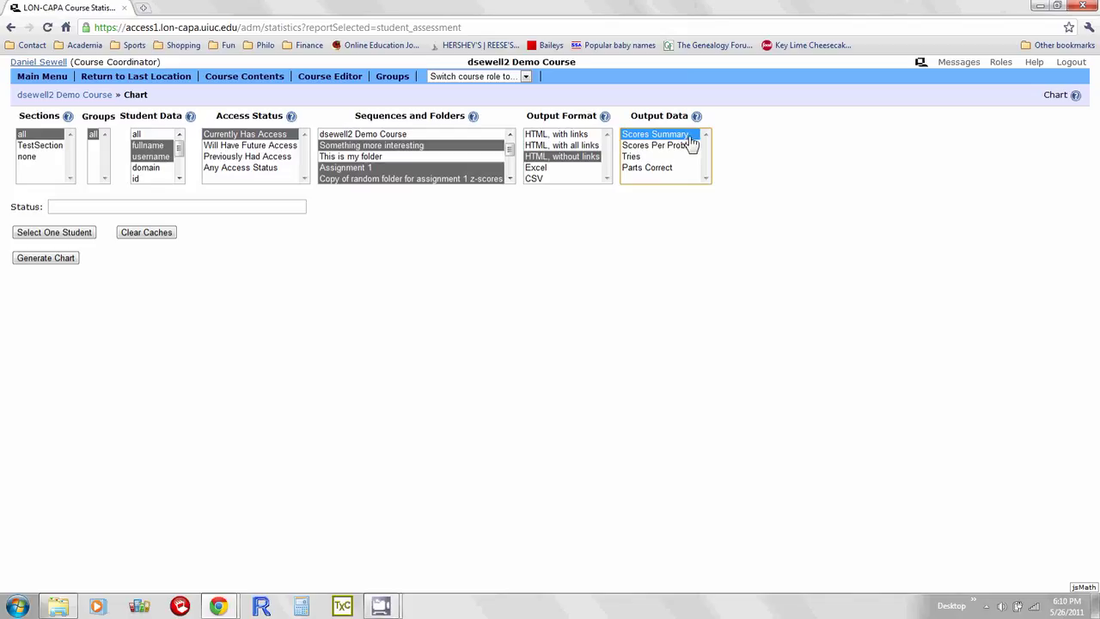
key("Down")
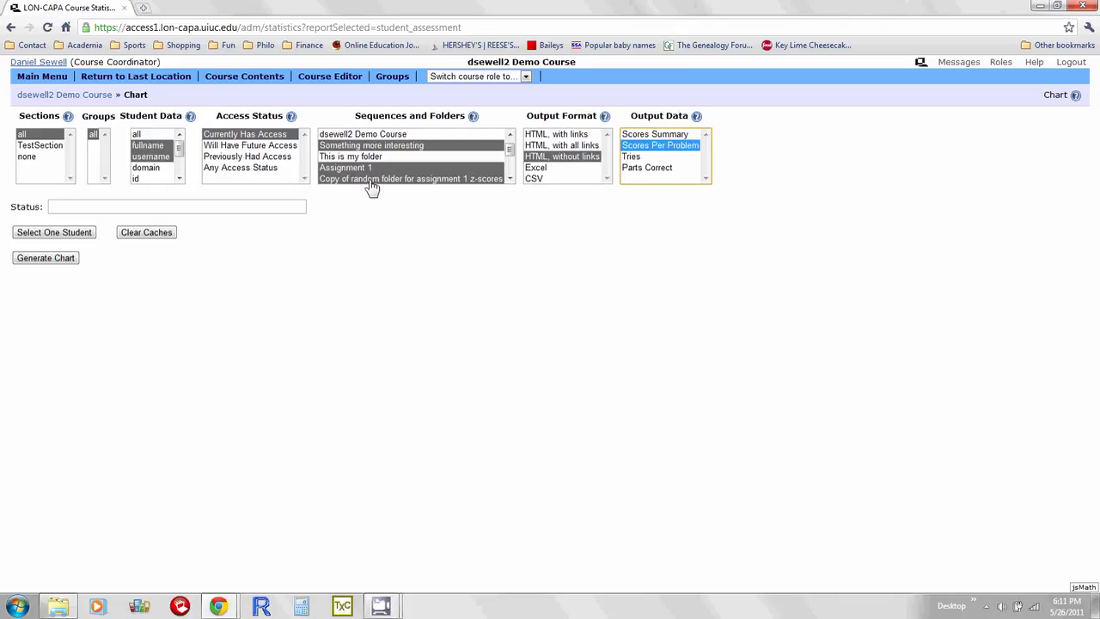
left_click(645, 134)
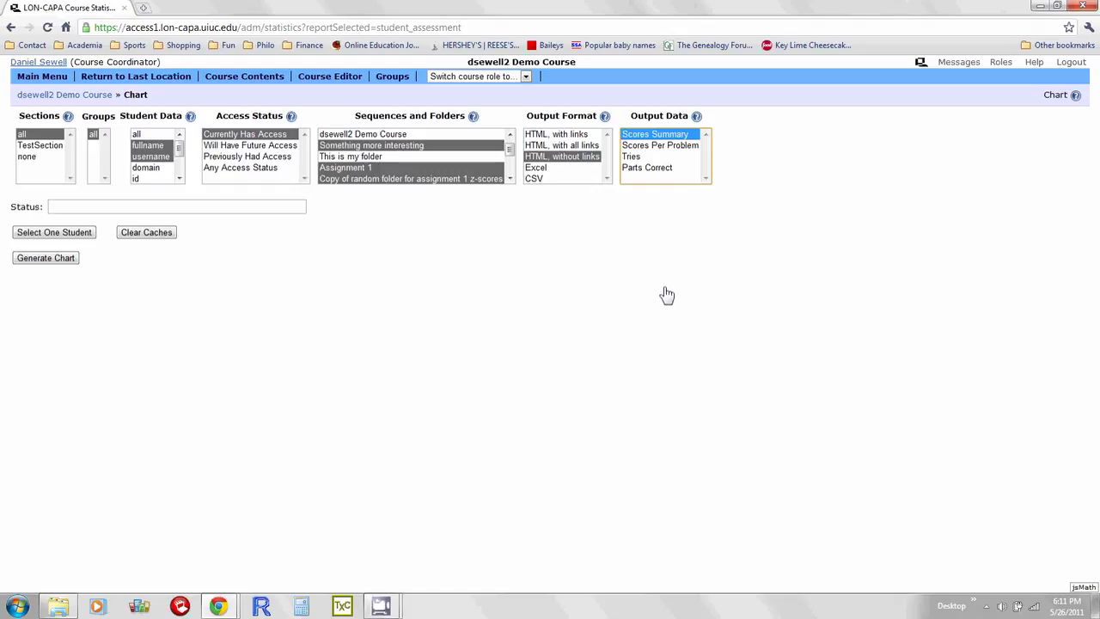
left_click(54, 257)
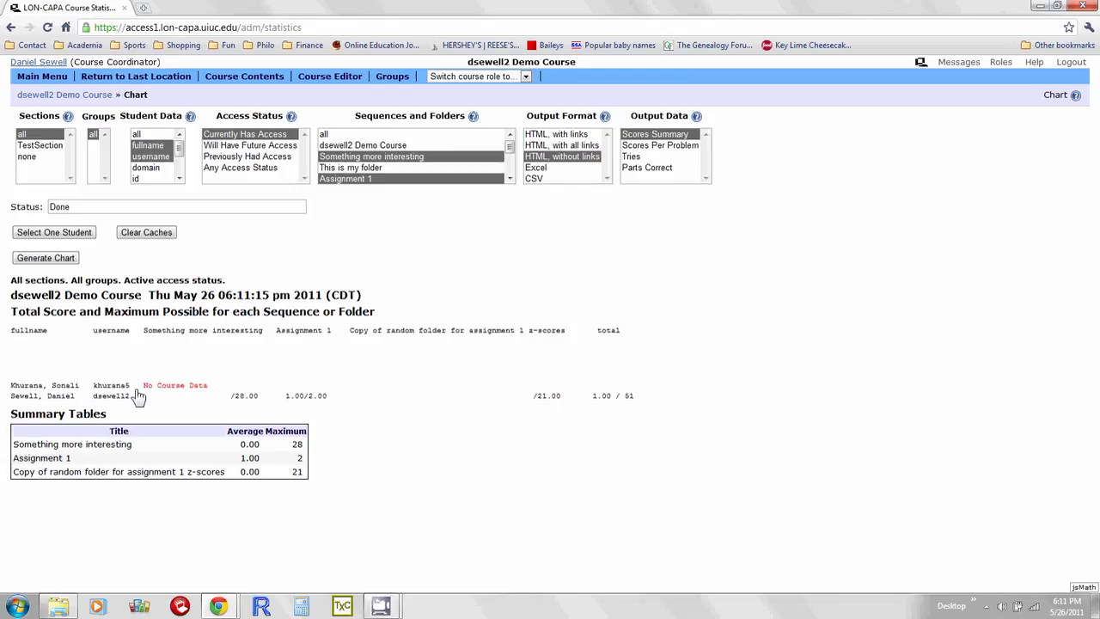
Examine the students' scores for each folder and the overall total in the generated chart
left_click_drag(142, 386, 259, 384)
left_click(277, 389)
left_click_drag(172, 402, 235, 401)
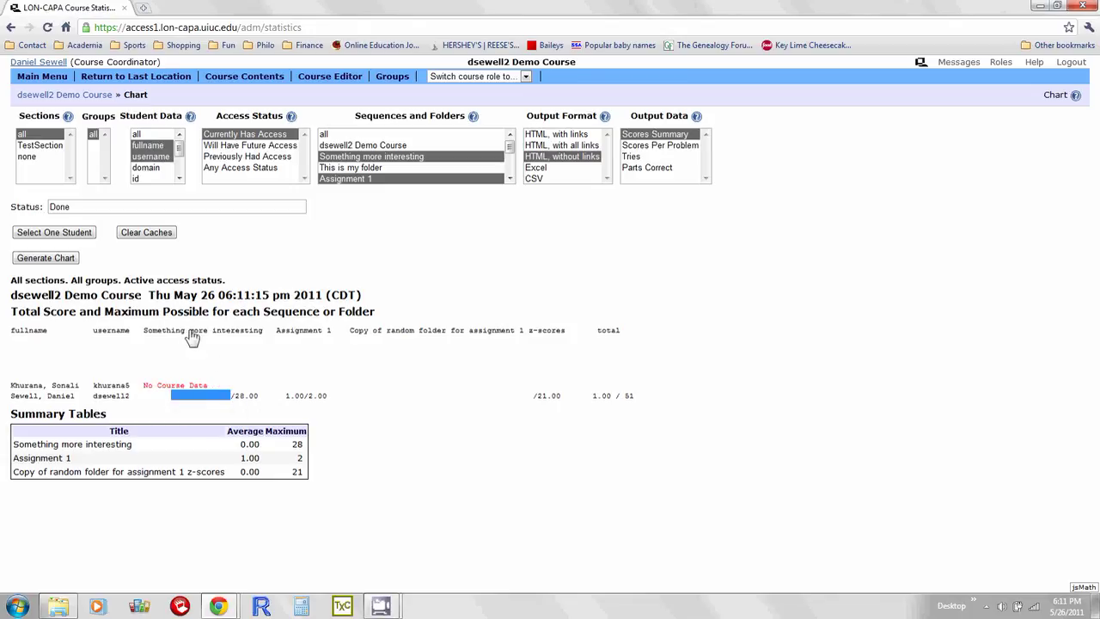
left_click(304, 401)
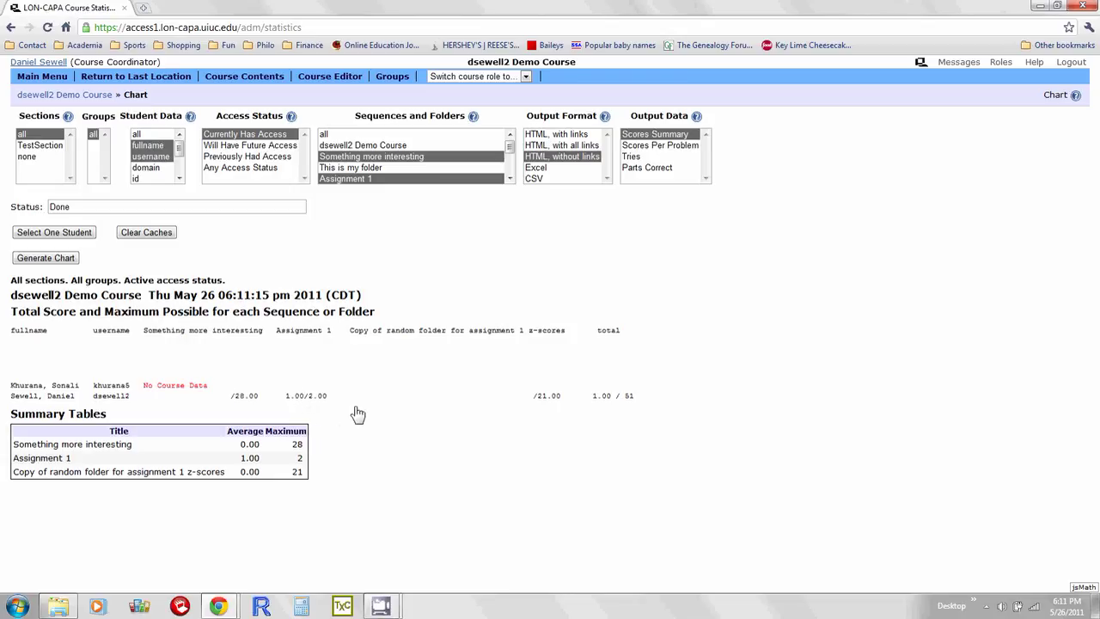
left_click_drag(521, 396, 530, 400)
left_click(531, 400)
left_click_drag(593, 397, 656, 402)
left_click(540, 379)
Display the progress chart for only the student in TestSection
left_click(40, 234)
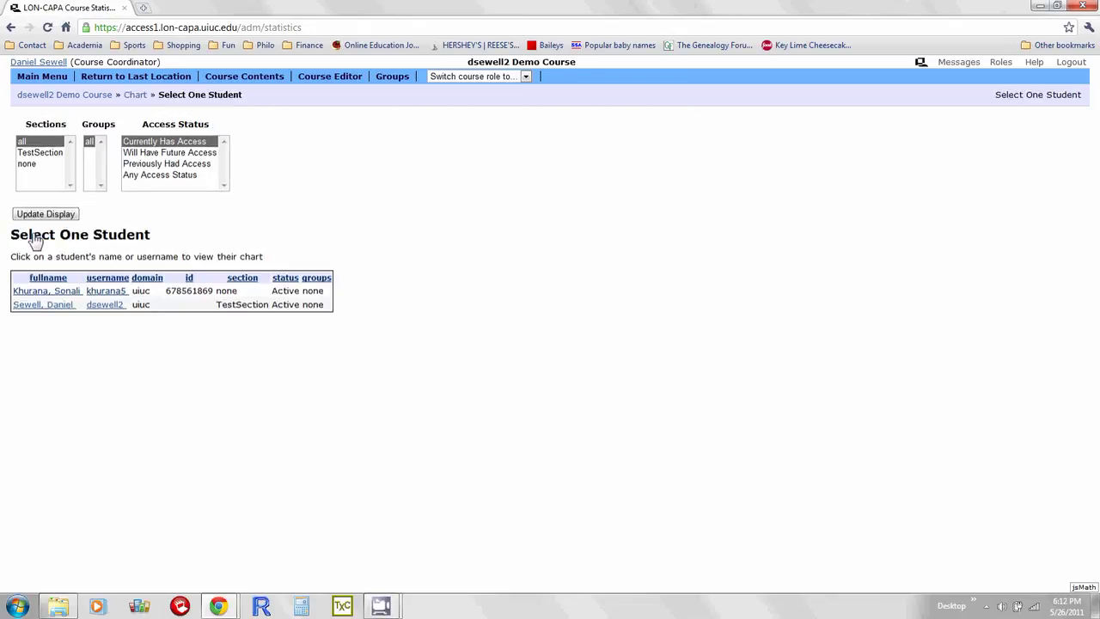
left_click(63, 307)
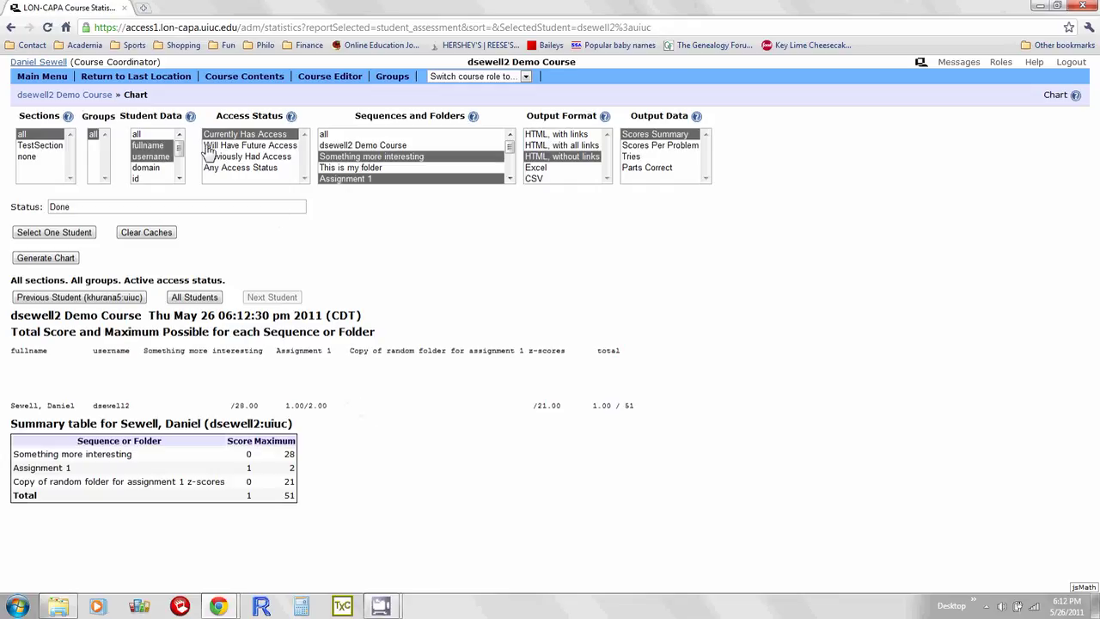
Open the Student Submission Reports page within the course assessment statistics
left_click(44, 82)
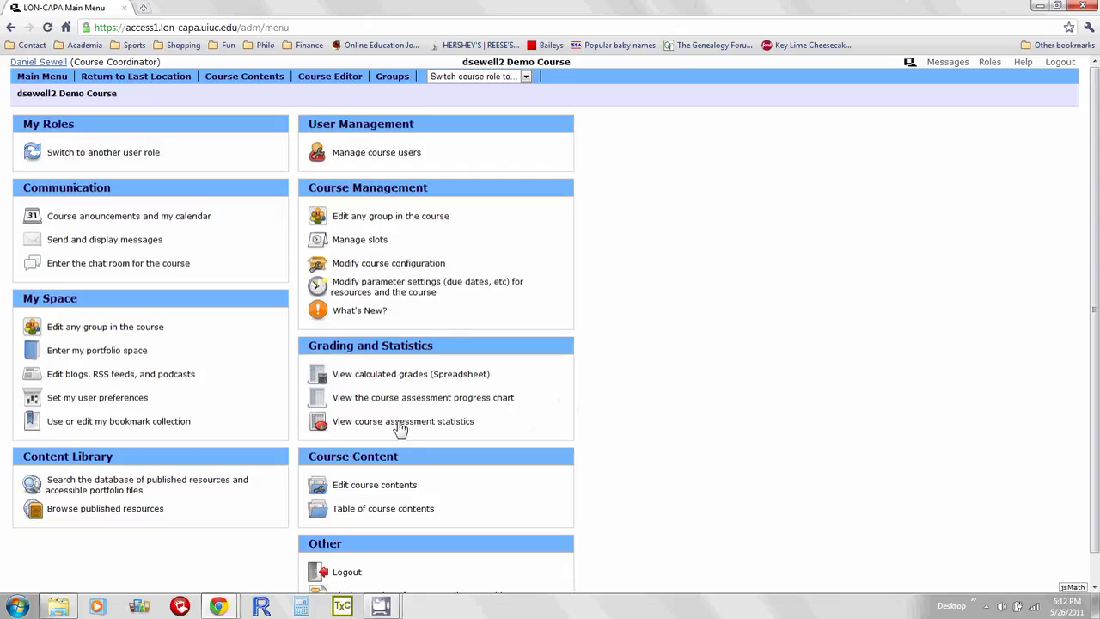
left_click(397, 425)
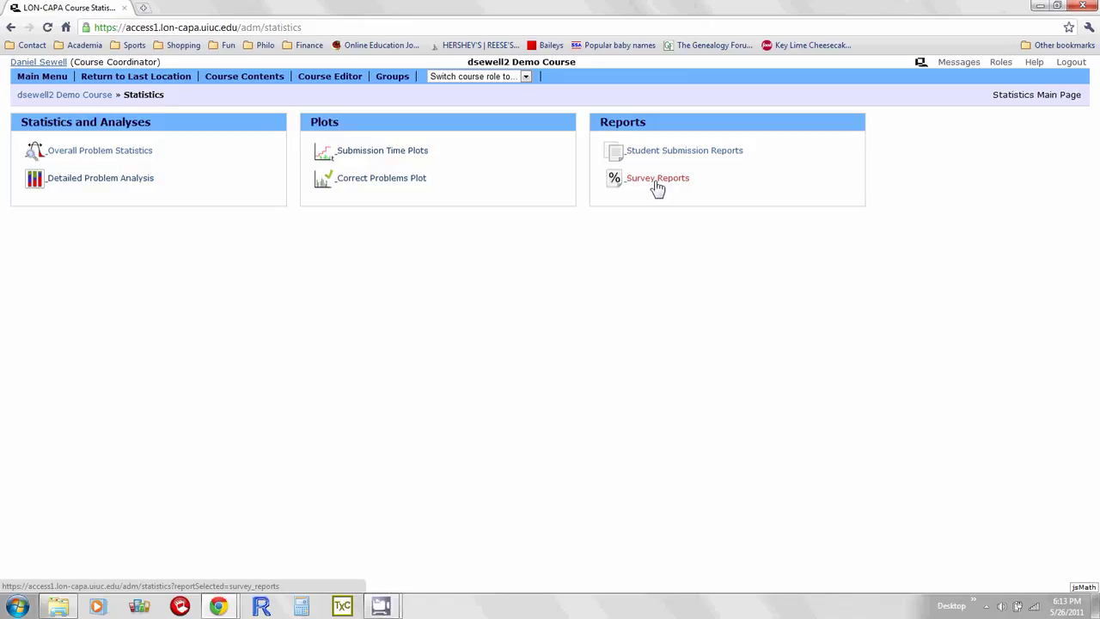
left_click(701, 152)
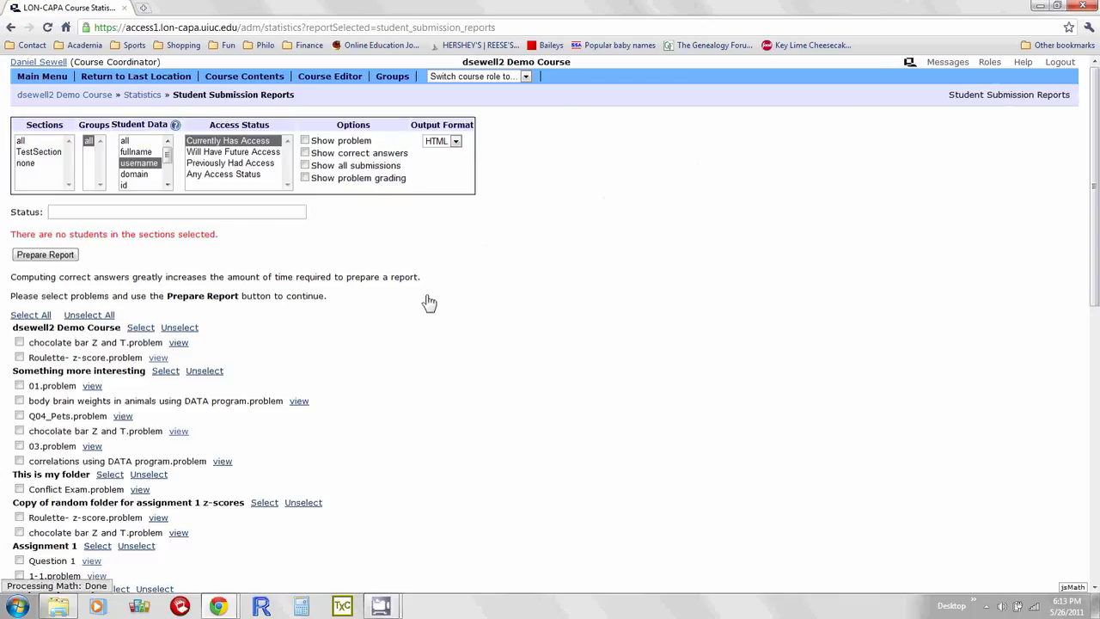
Include Q04_Pets.problem and Q05_Car.problem from the Beginning Survey folder in the submission report
scroll(405, 304, "down", 3)
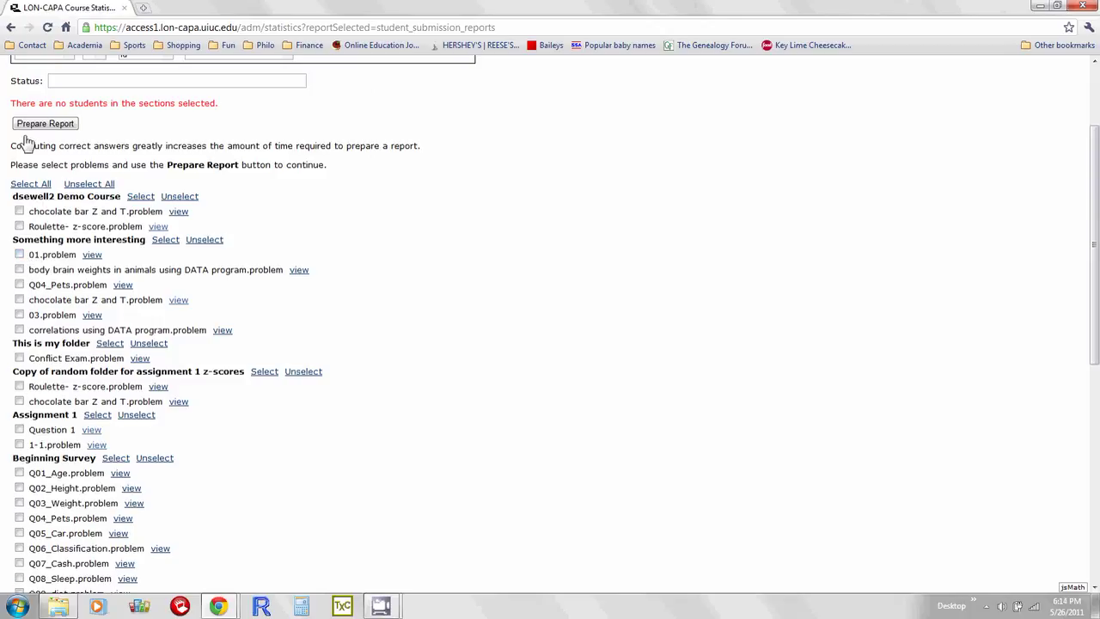
scroll(17, 258, "down", 4)
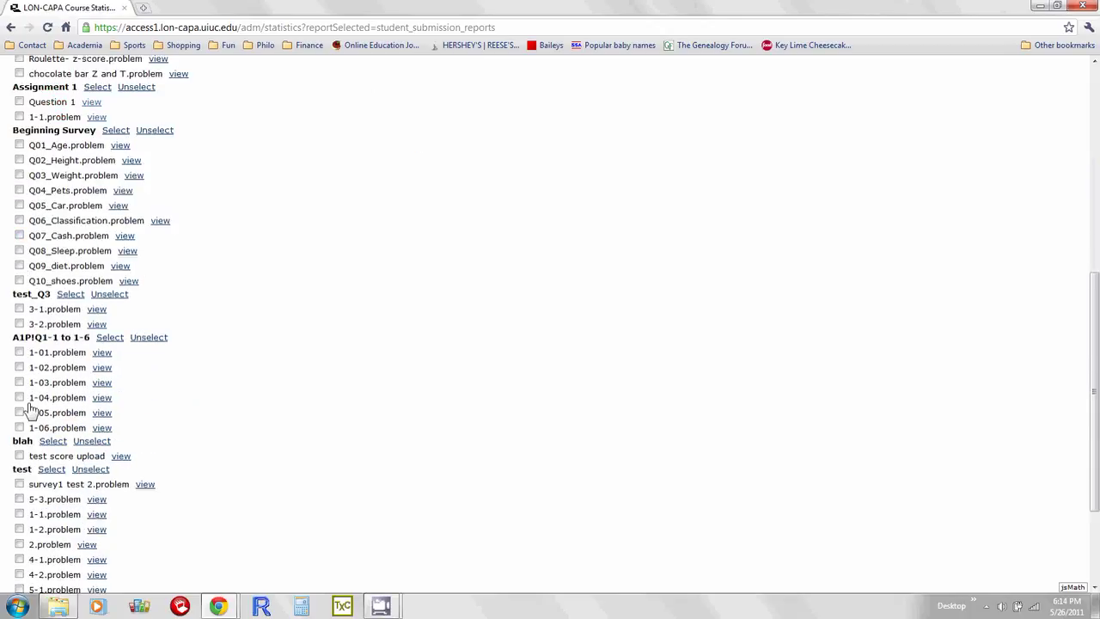
scroll(24, 224, "up", 4)
scroll(27, 399, "down", 1)
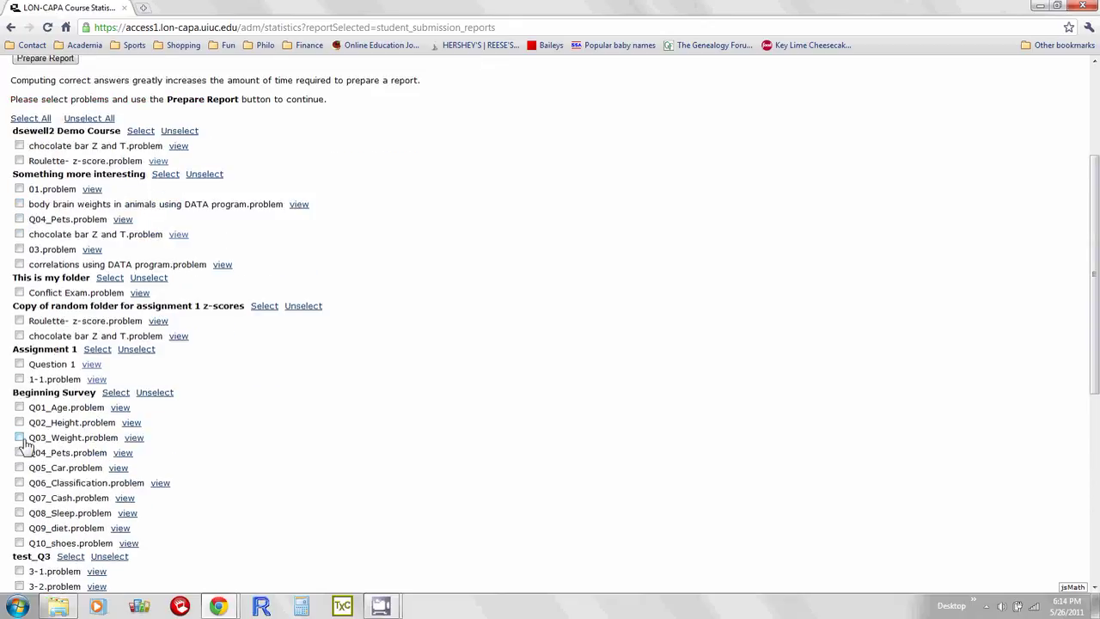
left_click(20, 453)
left_click(20, 468)
left_click(19, 204)
left_click(19, 205)
Add chocolate bar Z and T.problem from the demo course's top folder and survey1 test 2.problem from the test folder to the report
scroll(447, 318, "down", 3)
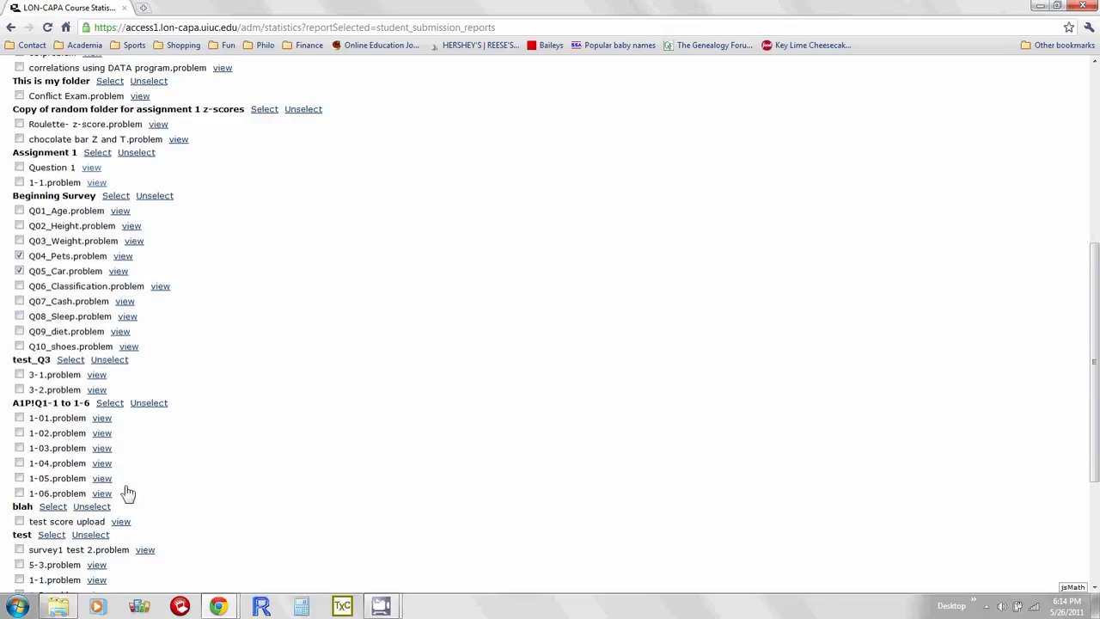
scroll(128, 492, "up", 3)
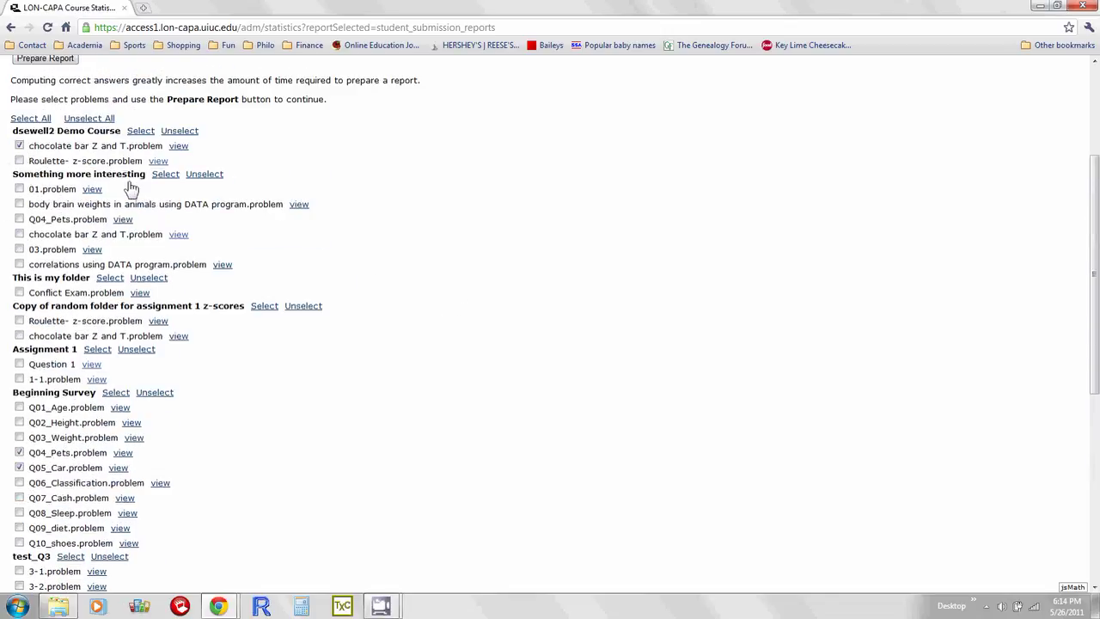
scroll(194, 398, "down", 3)
left_click(20, 485)
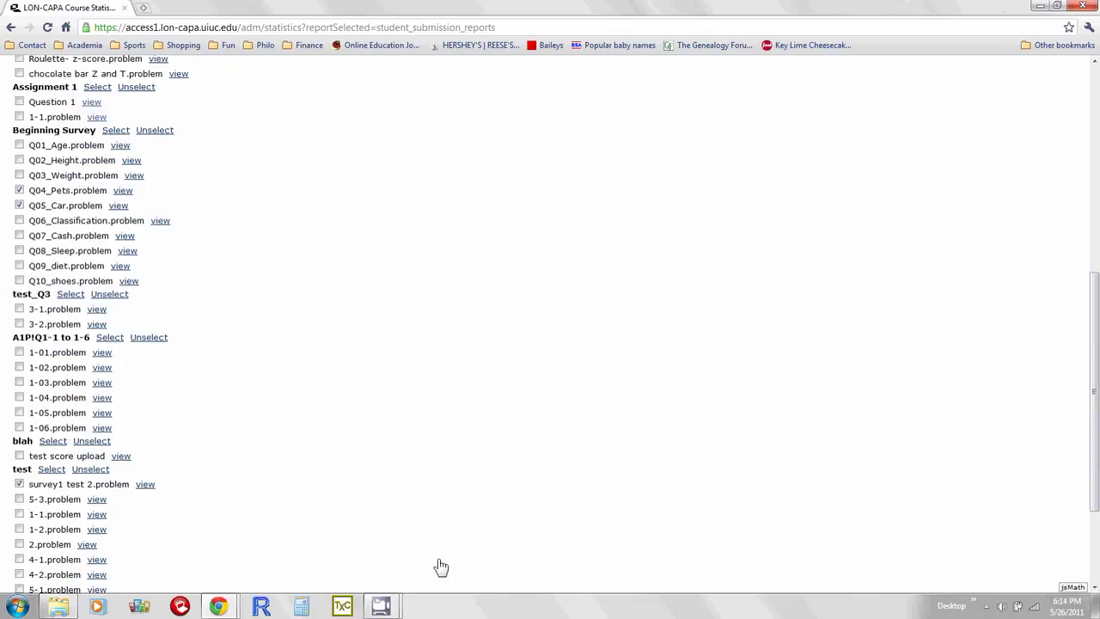
scroll(288, 445, "down", 2)
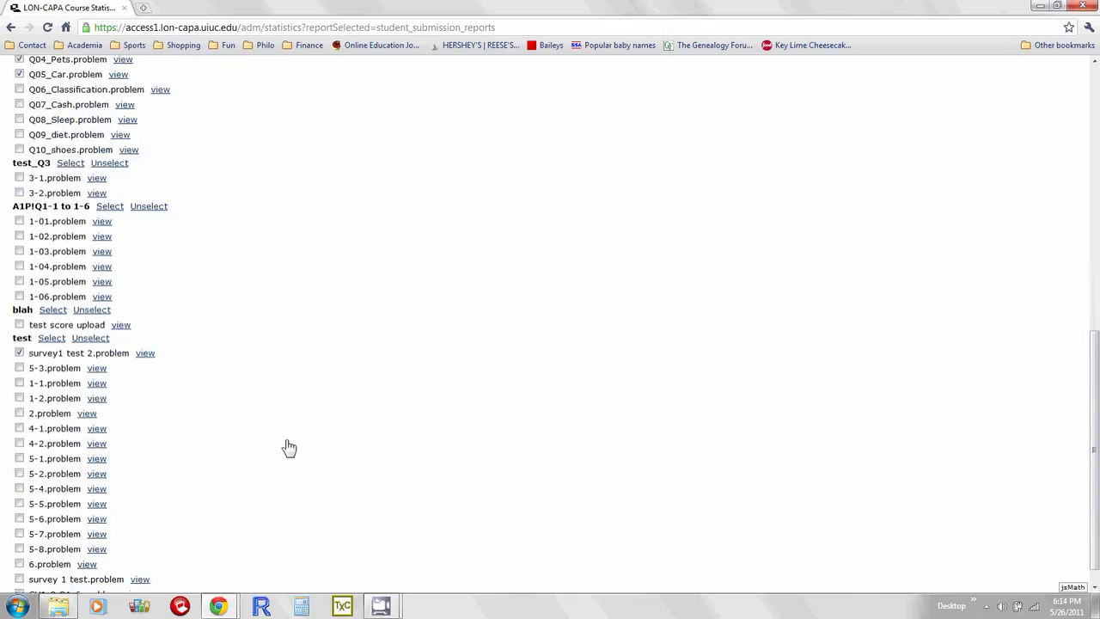
scroll(288, 449, "up", 8)
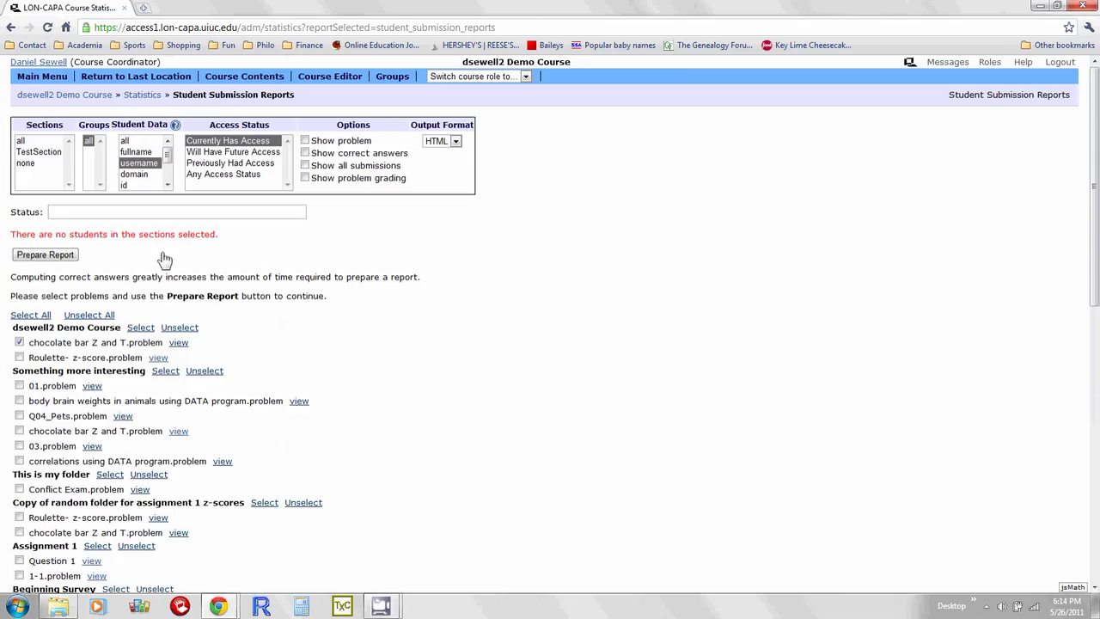
Choose the output format for the student submission report
left_click(455, 142)
left_click(447, 175)
scroll(440, 255, "down", 3)
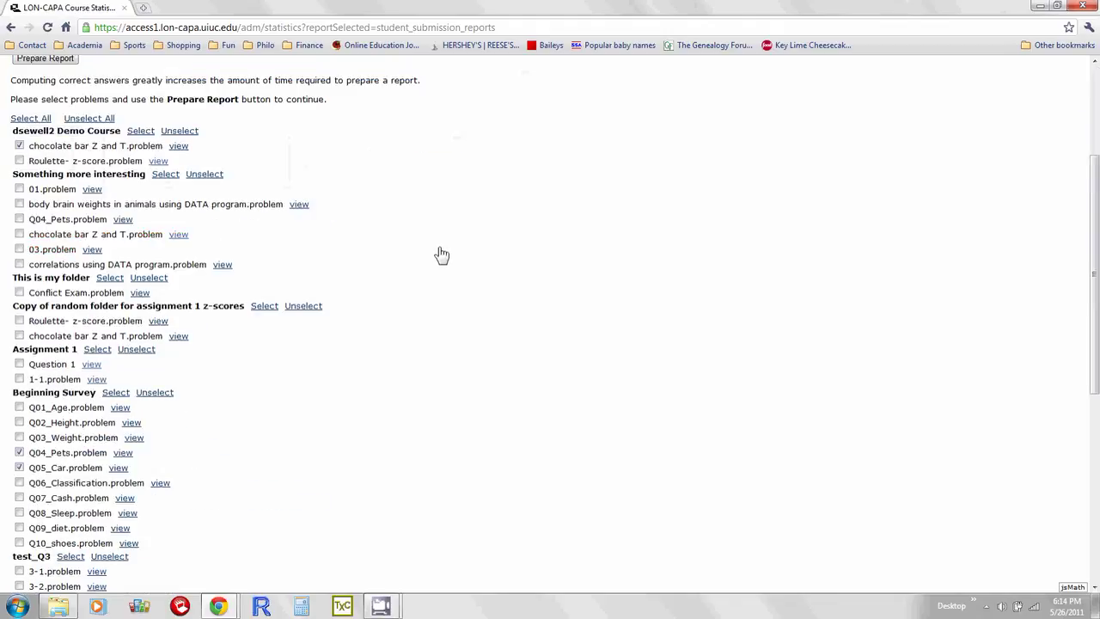
Remove chocolate bar Z and T.problem, Q04_Pets.problem, Q05_Car.problem and survey1 test 2.problem from the report selection
scroll(436, 256, "up", 1)
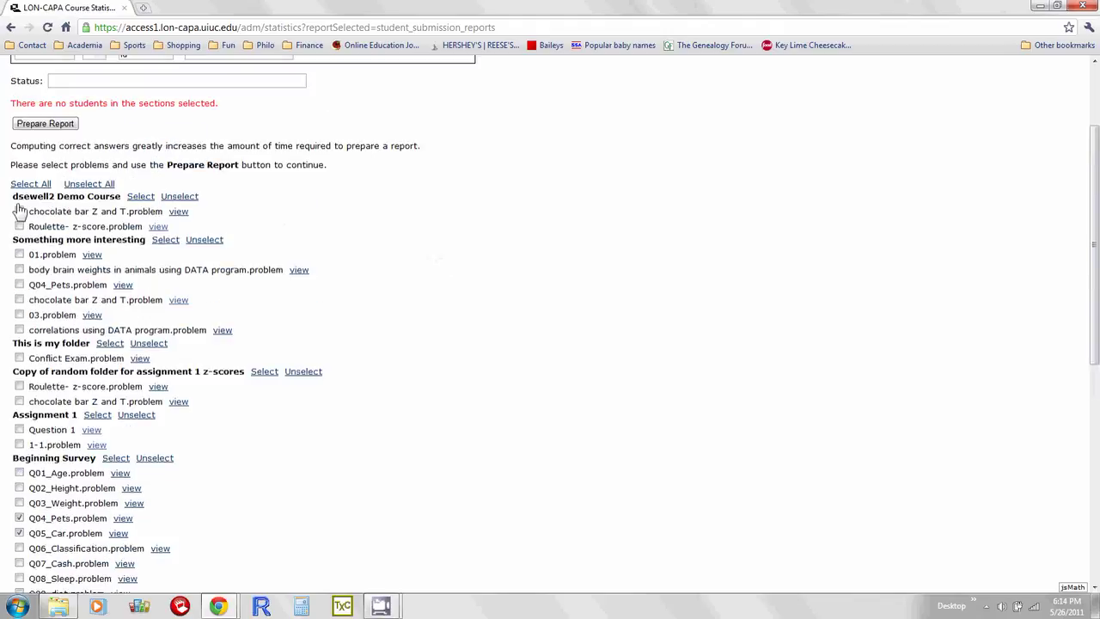
scroll(39, 222, "down", 4)
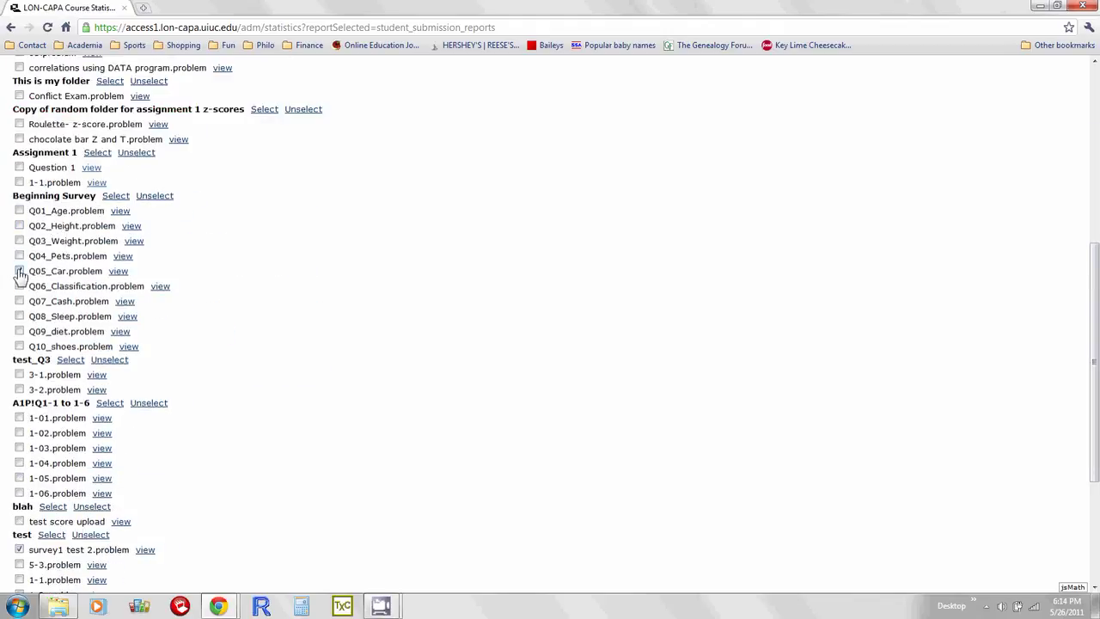
scroll(232, 280, "down", 3)
scroll(227, 284, "up", 3)
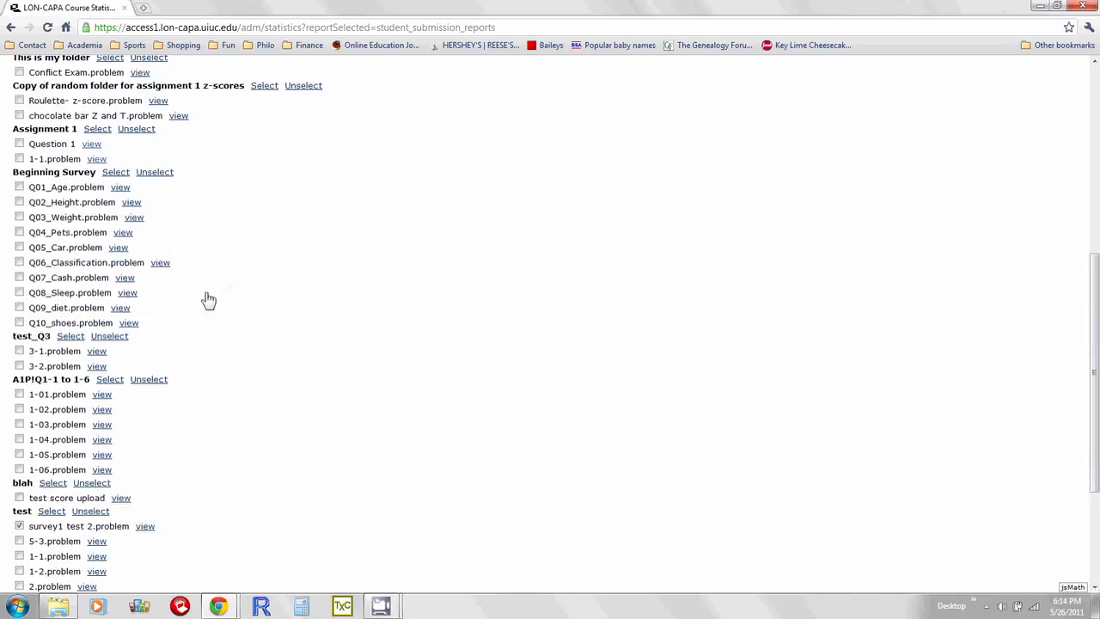
scroll(206, 300, "down", 3)
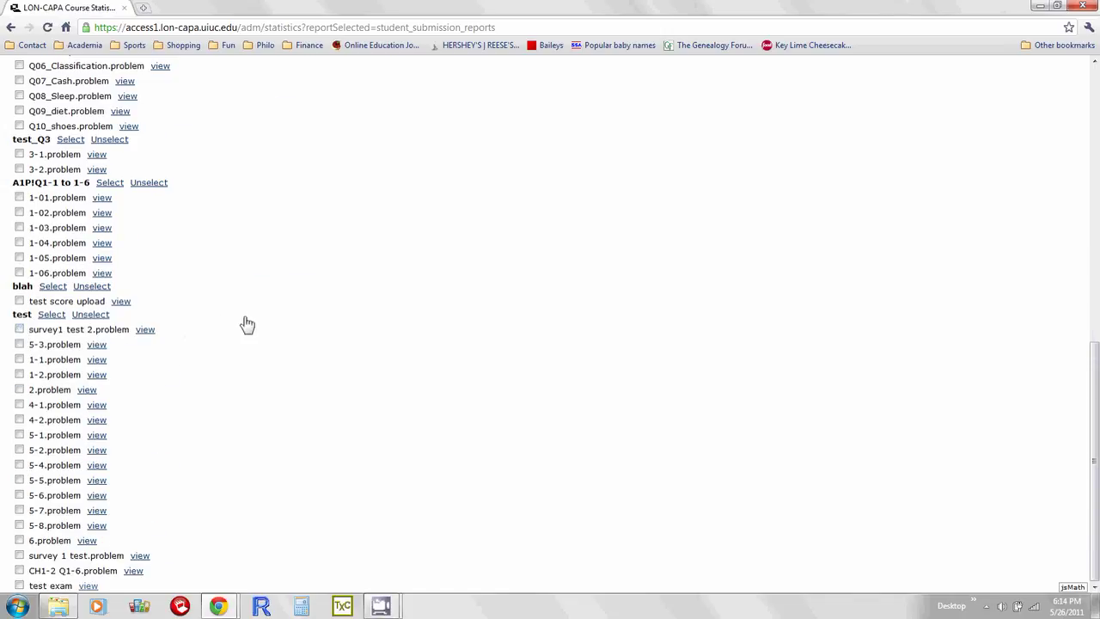
Include the Something more interesting folder's problems in the report, except Q04_Pets.problem, chocolate bar Z and T.problem and 03.problem
scroll(93, 223, "up", 7)
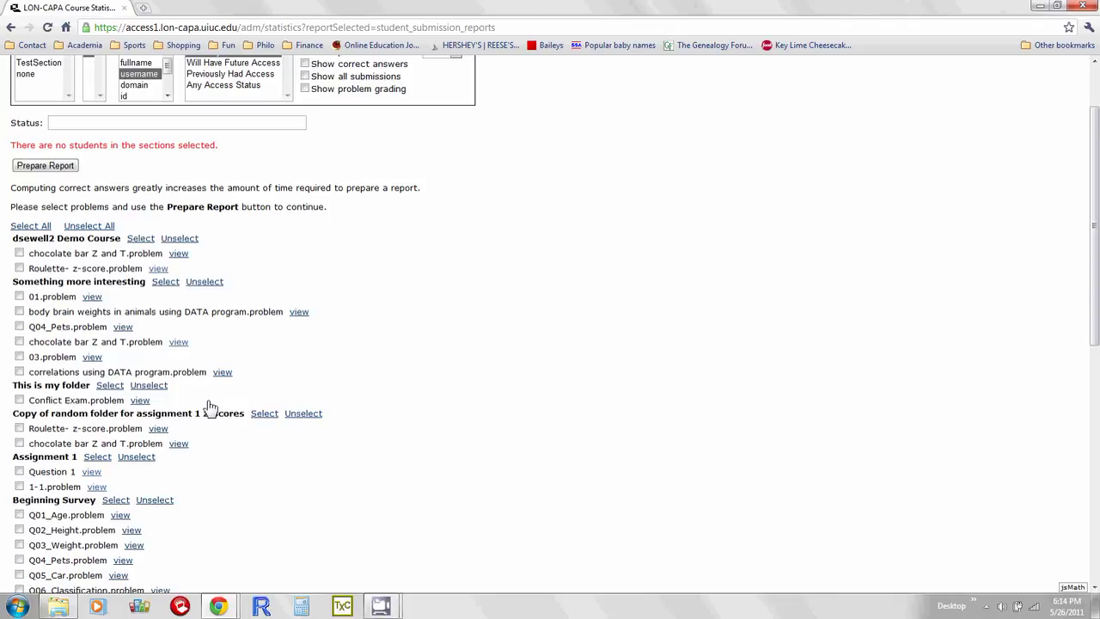
scroll(60, 331, "down", 2)
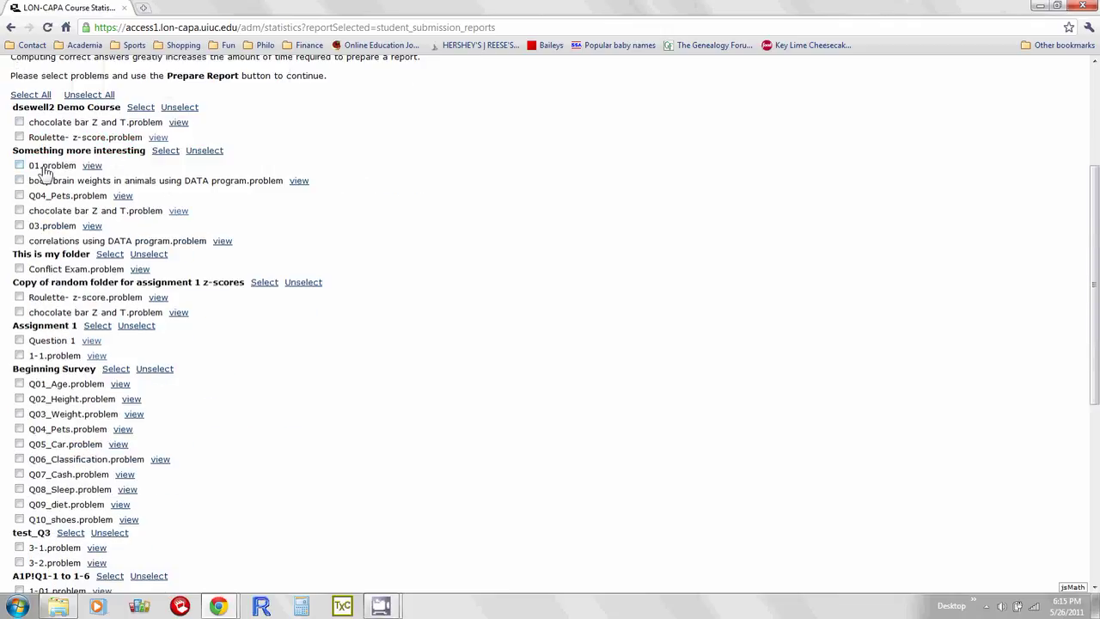
left_click(163, 151)
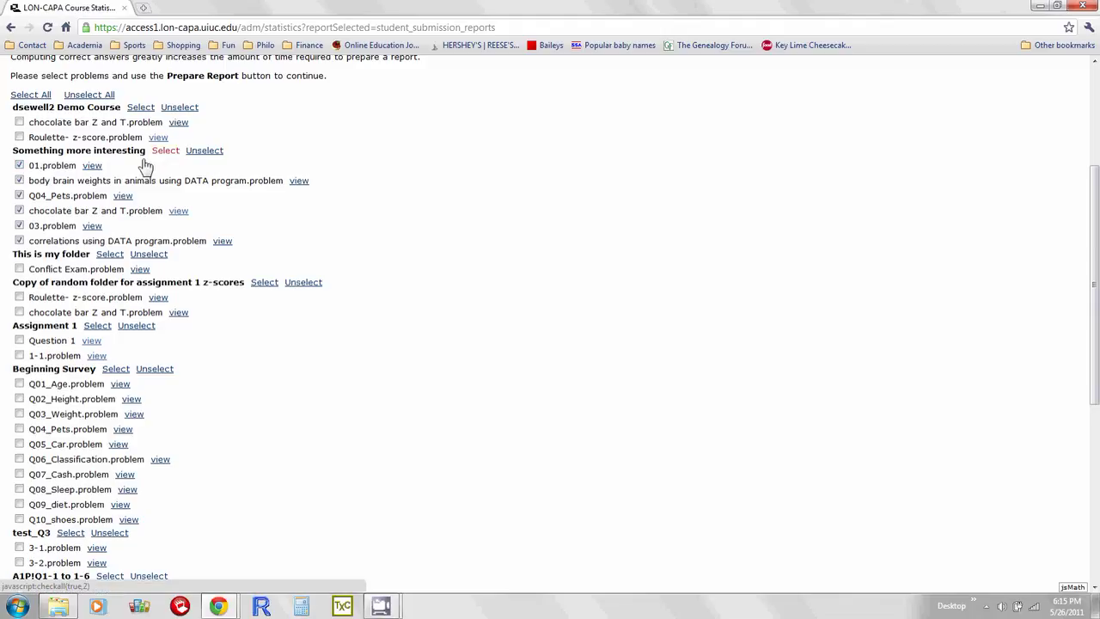
left_click(19, 196)
left_click(19, 210)
left_click(19, 225)
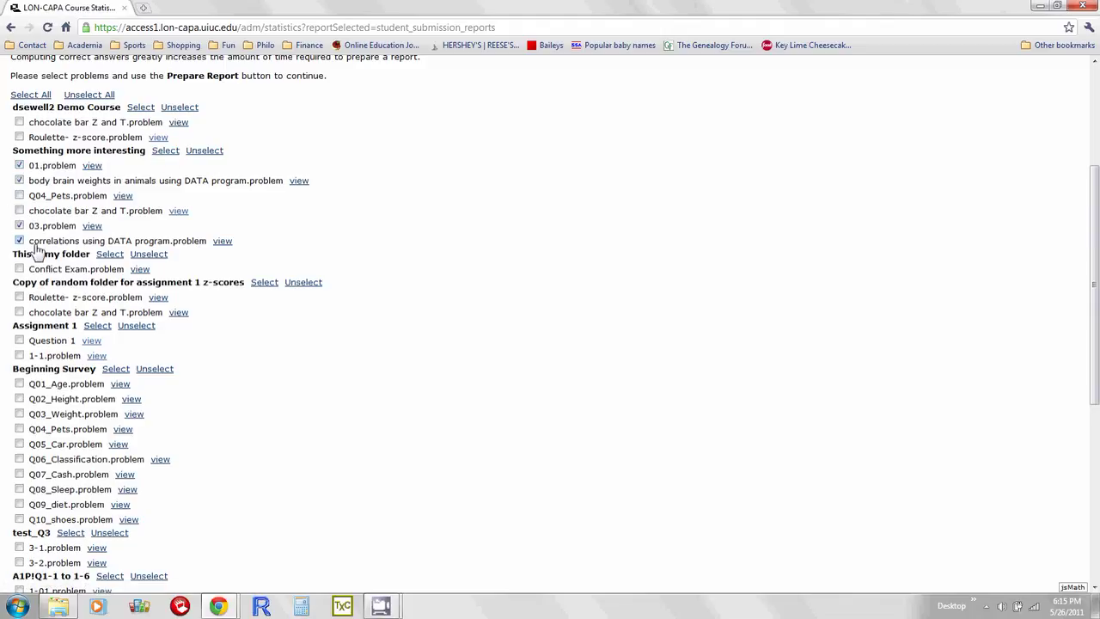
Include every problem of the Beginning Survey folder in the report and review the selected problems
scroll(206, 193, "down", 3)
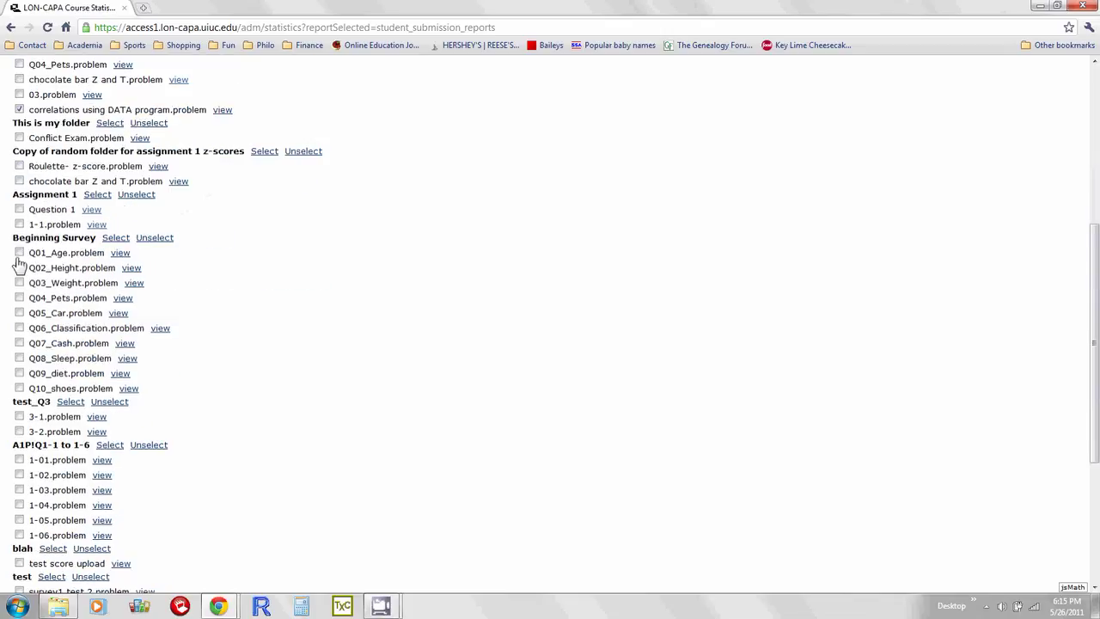
left_click(116, 239)
scroll(224, 329, "up", 5)
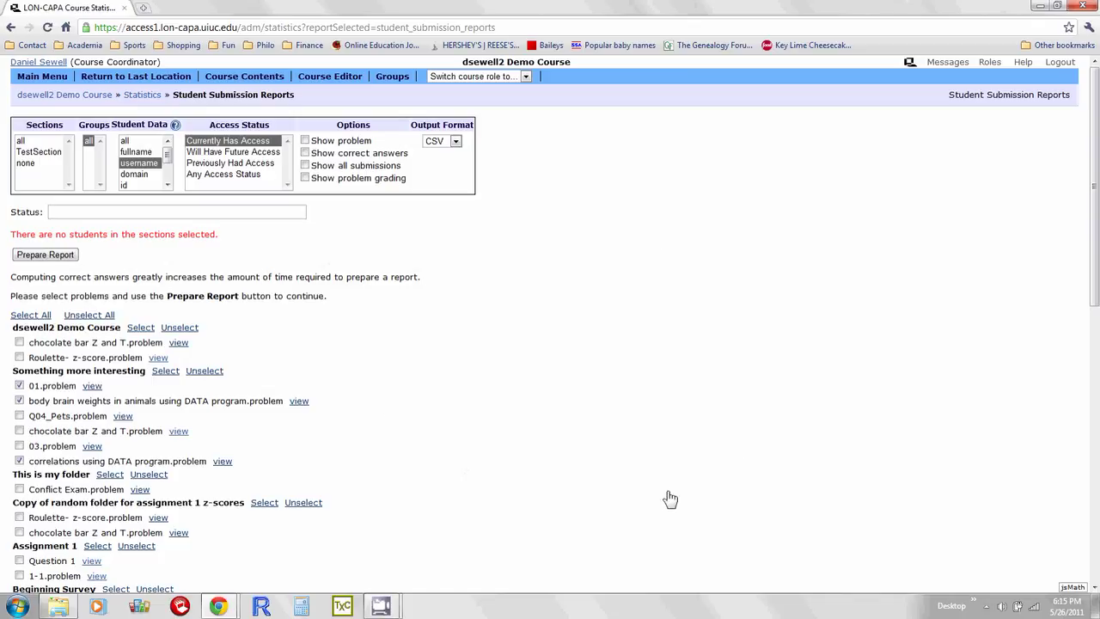
scroll(489, 454, "down", 5)
scroll(418, 435, "up", 5)
scroll(406, 432, "down", 3)
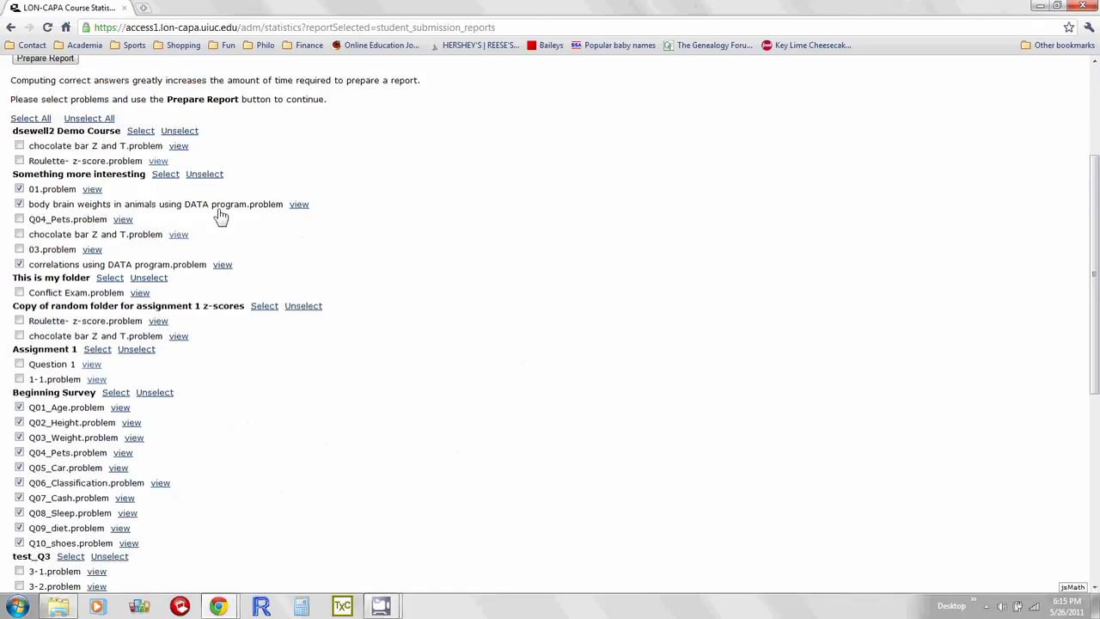
scroll(505, 372, "up", 2)
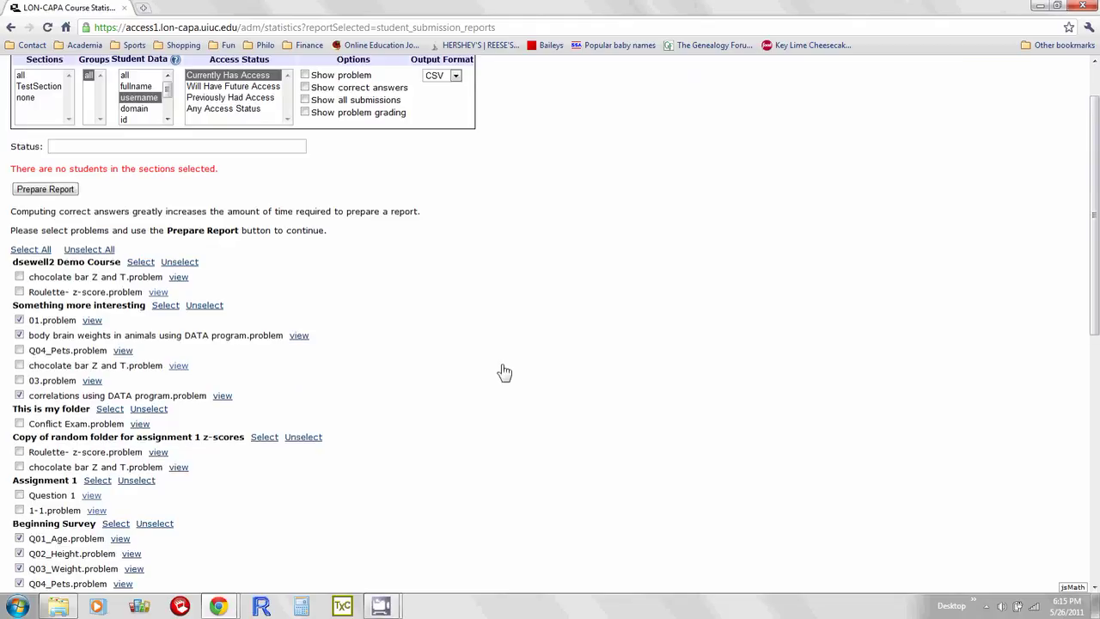
scroll(504, 372, "up", 1)
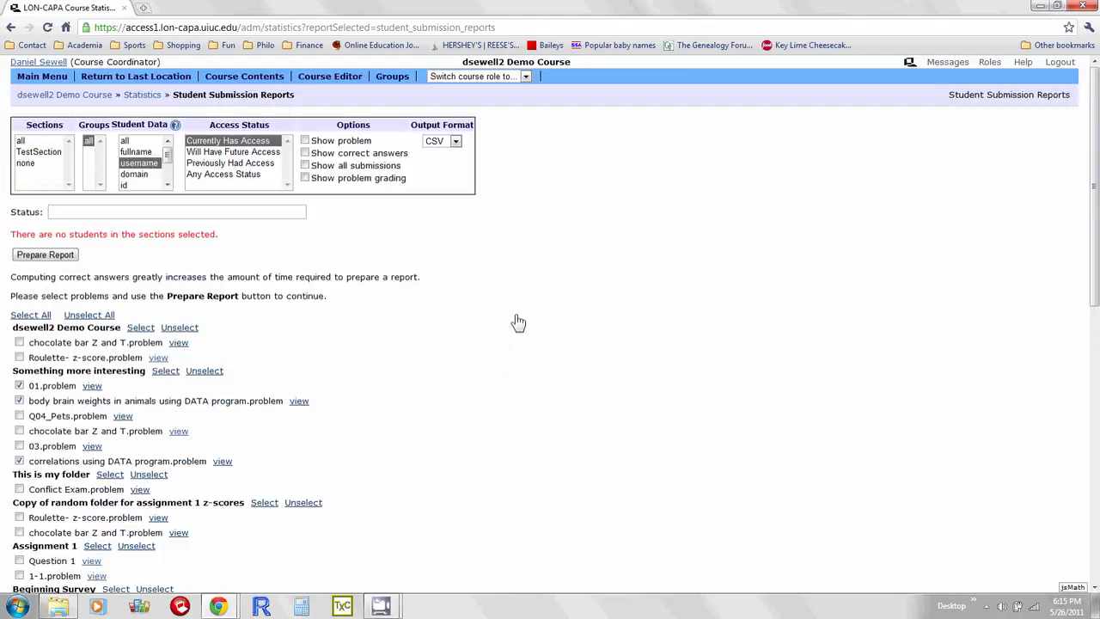
Return to the course's main menu and look over its Grading and Statistics options
left_click(50, 77)
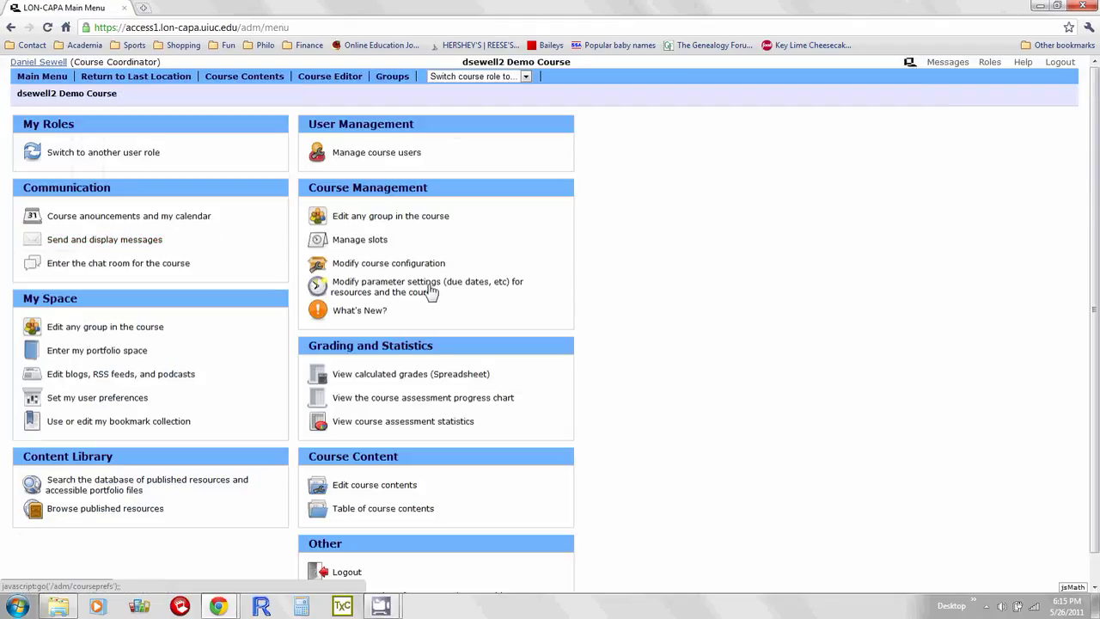
scroll(648, 260, "down", 1)
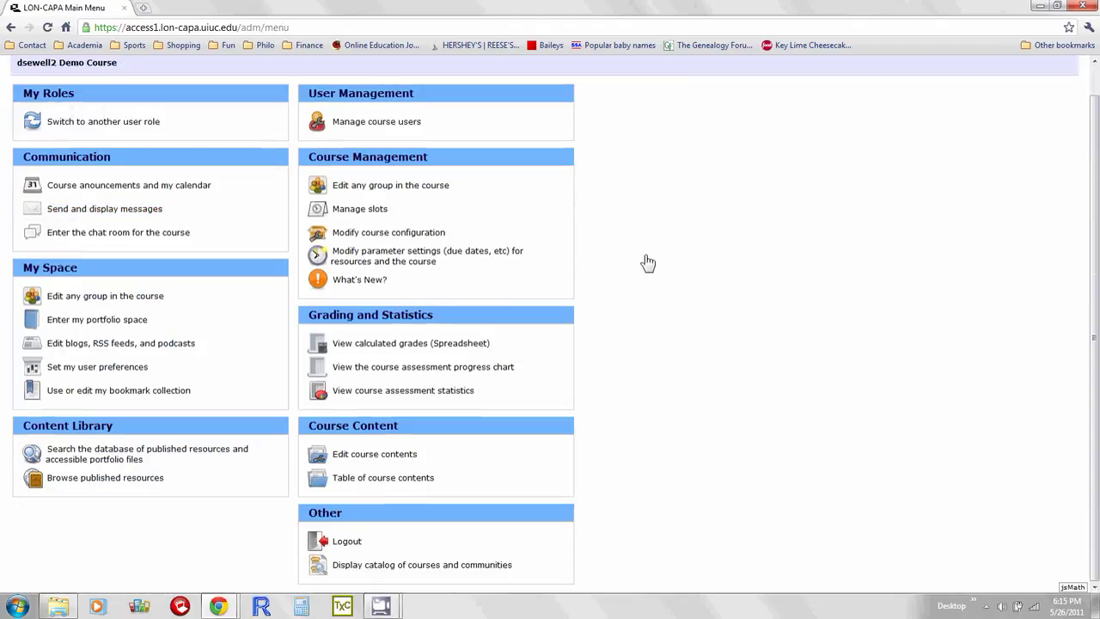